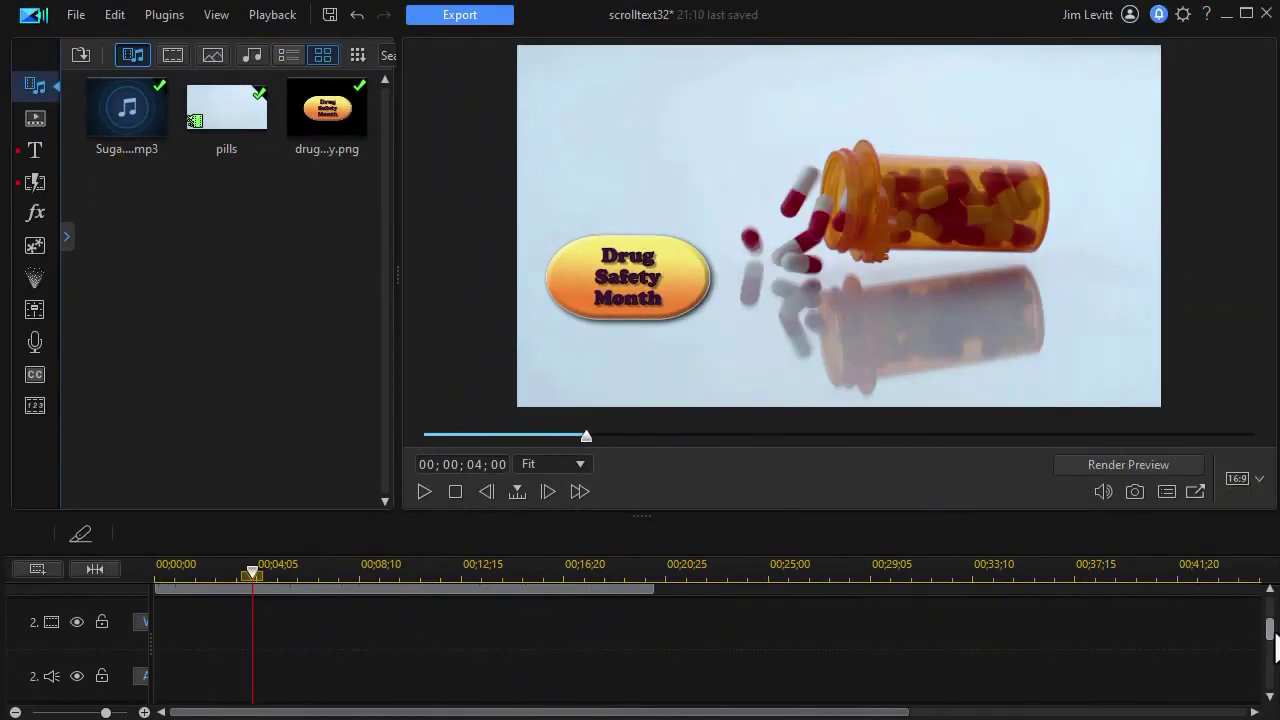
Step: Preview the project, then set the playhead at 00;00;02;26
{"action": "scroll", "coordinate": [1275, 645], "scroll_direction": "up", "scroll_amount": 2}
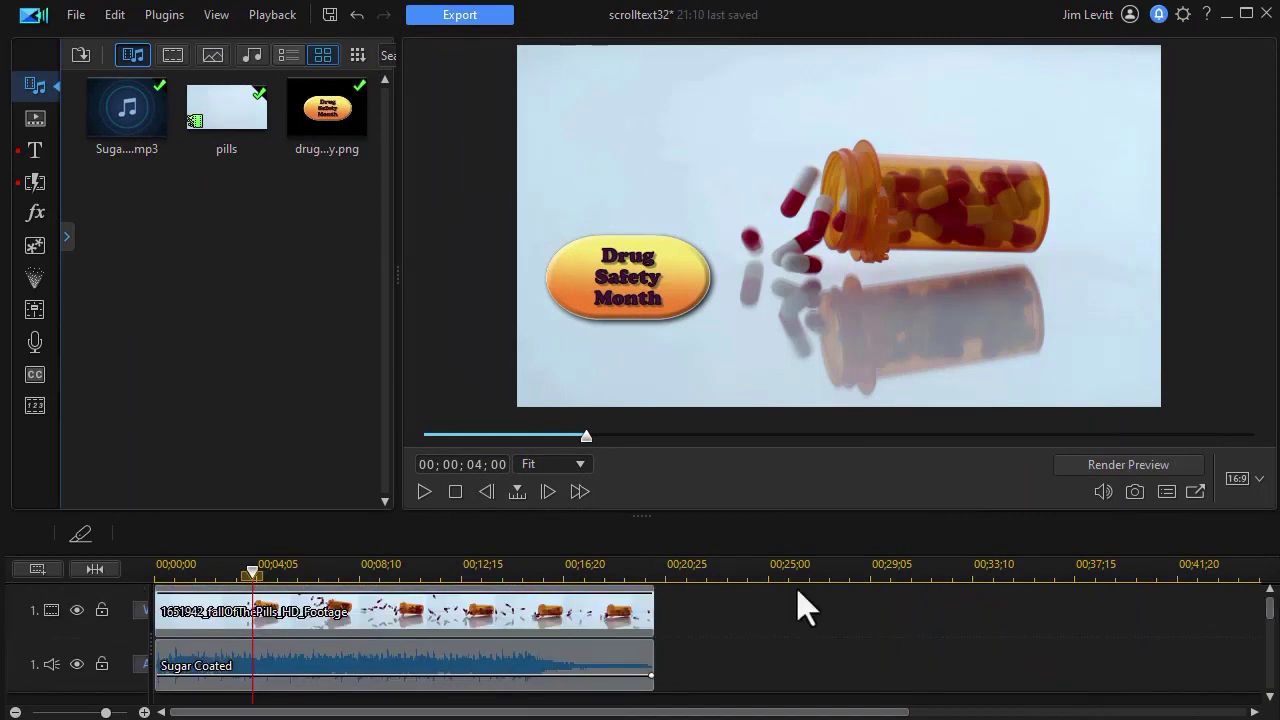
{"action": "left_click", "coordinate": [423, 492]}
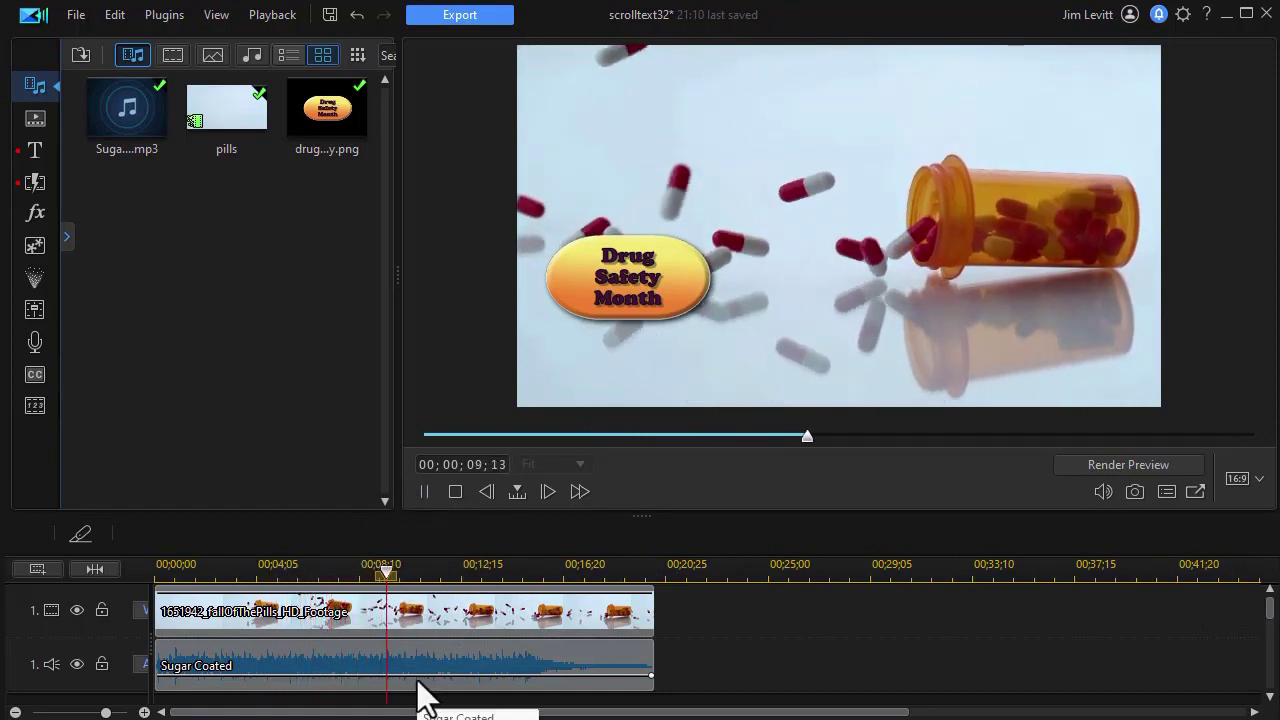
{"action": "left_click", "coordinate": [426, 494]}
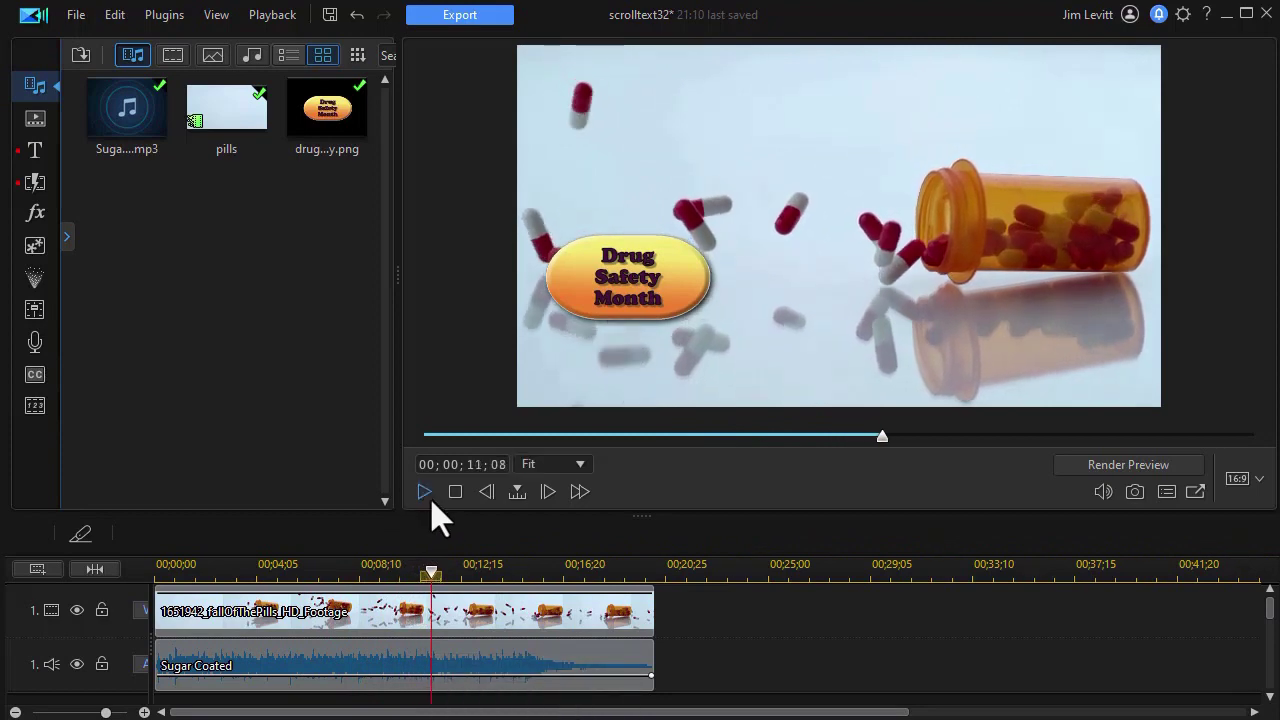
{"action": "left_click_drag", "start_coordinate": [1270, 614], "coordinate": [1273, 648]}
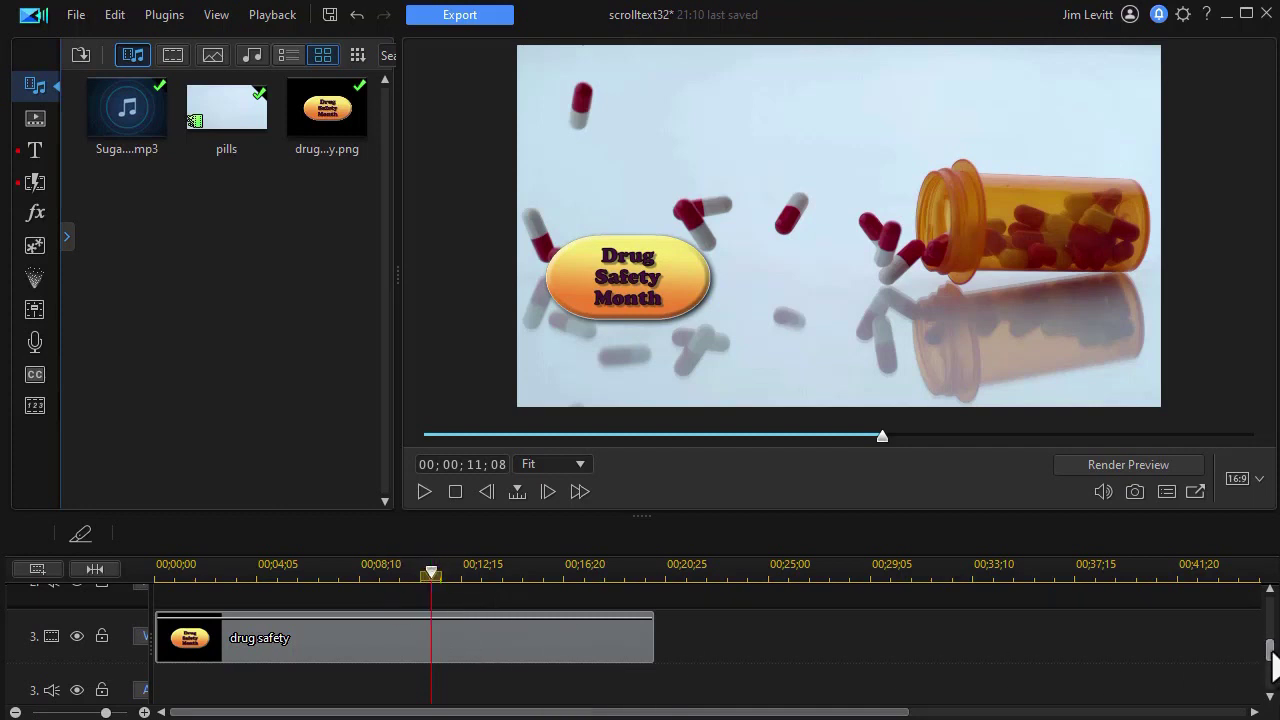
{"action": "left_click_drag", "start_coordinate": [1273, 655], "coordinate": [1202, 637]}
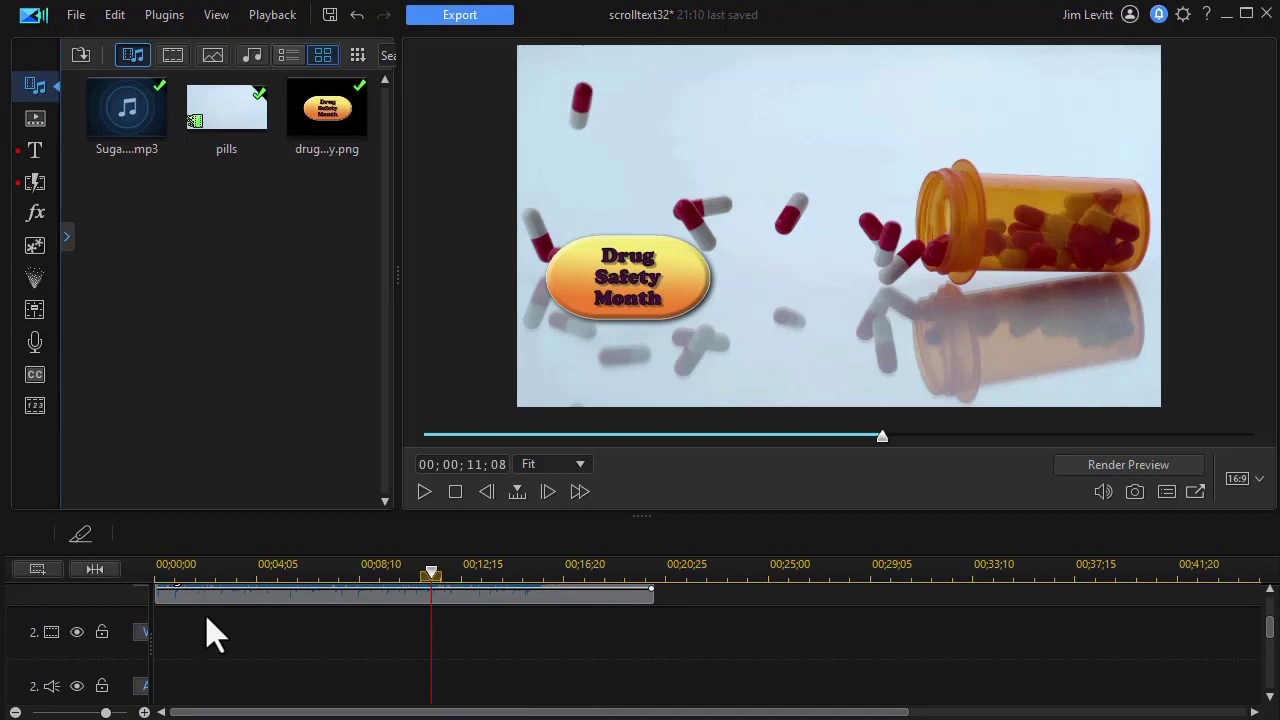
{"action": "left_click", "coordinate": [224, 566]}
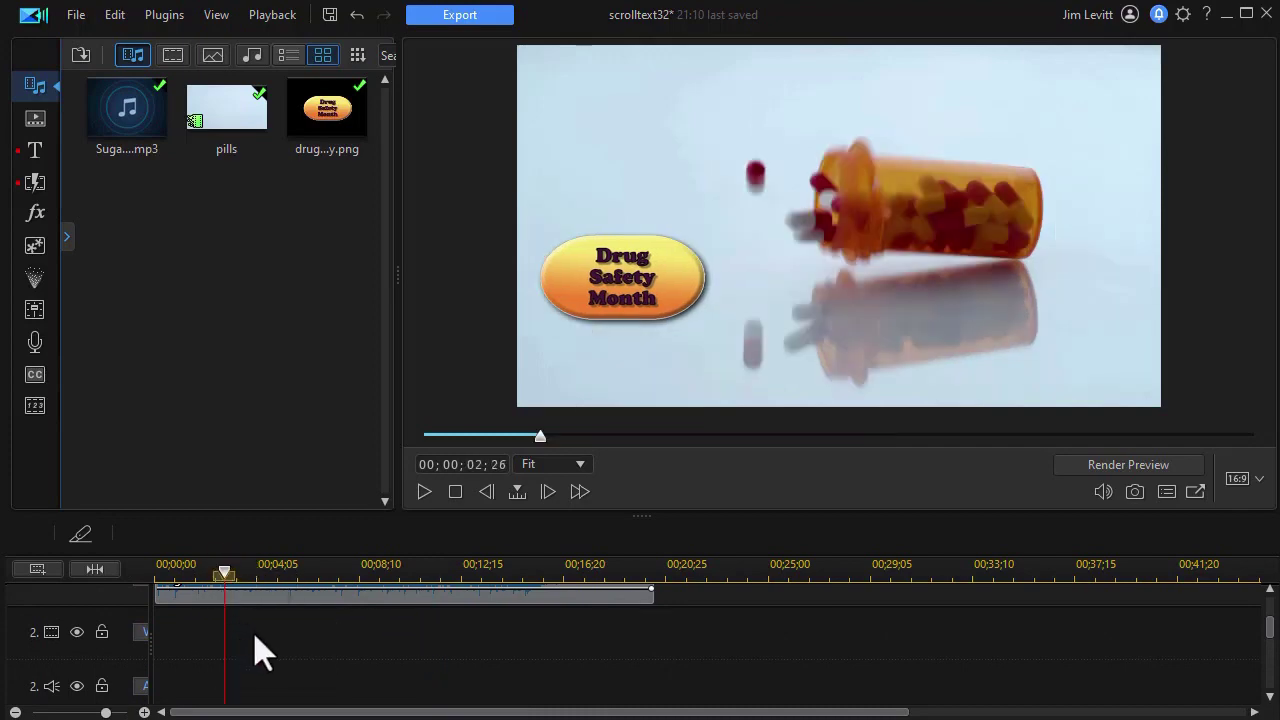
{"action": "scroll", "coordinate": [258, 650], "scroll_direction": "down", "scroll_amount": 1}
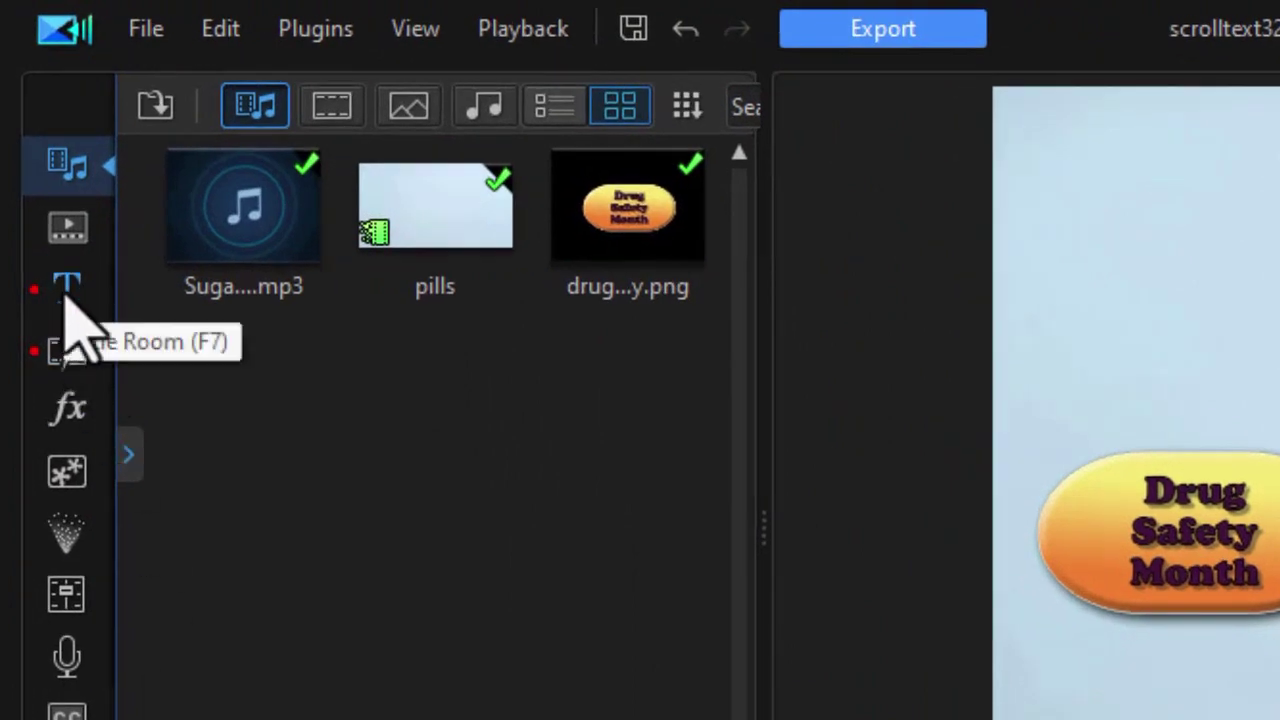
Step: Widen the title template library, show All Content, and search for 'scrol' titles
{"action": "left_click", "coordinate": [67, 290]}
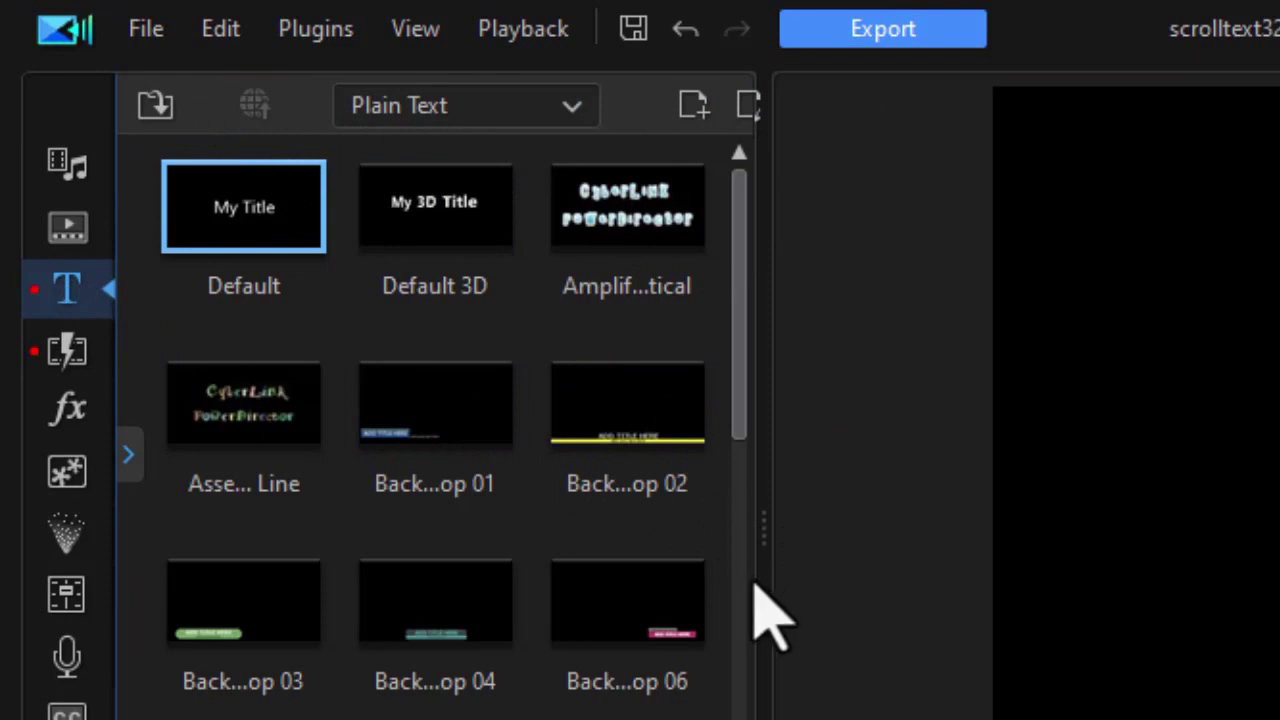
{"action": "left_click_drag", "start_coordinate": [763, 529], "coordinate": [1243, 543]}
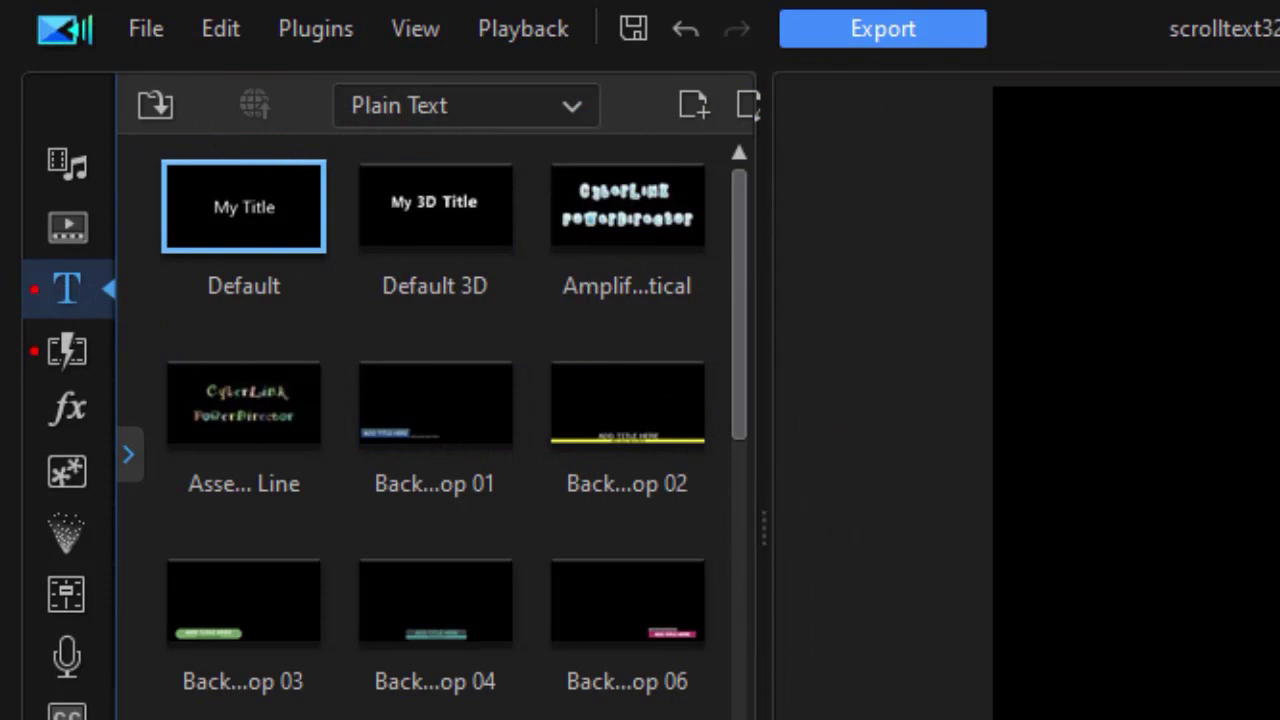
{"action": "left_click_drag", "start_coordinate": [1243, 543], "coordinate": [1250, 543]}
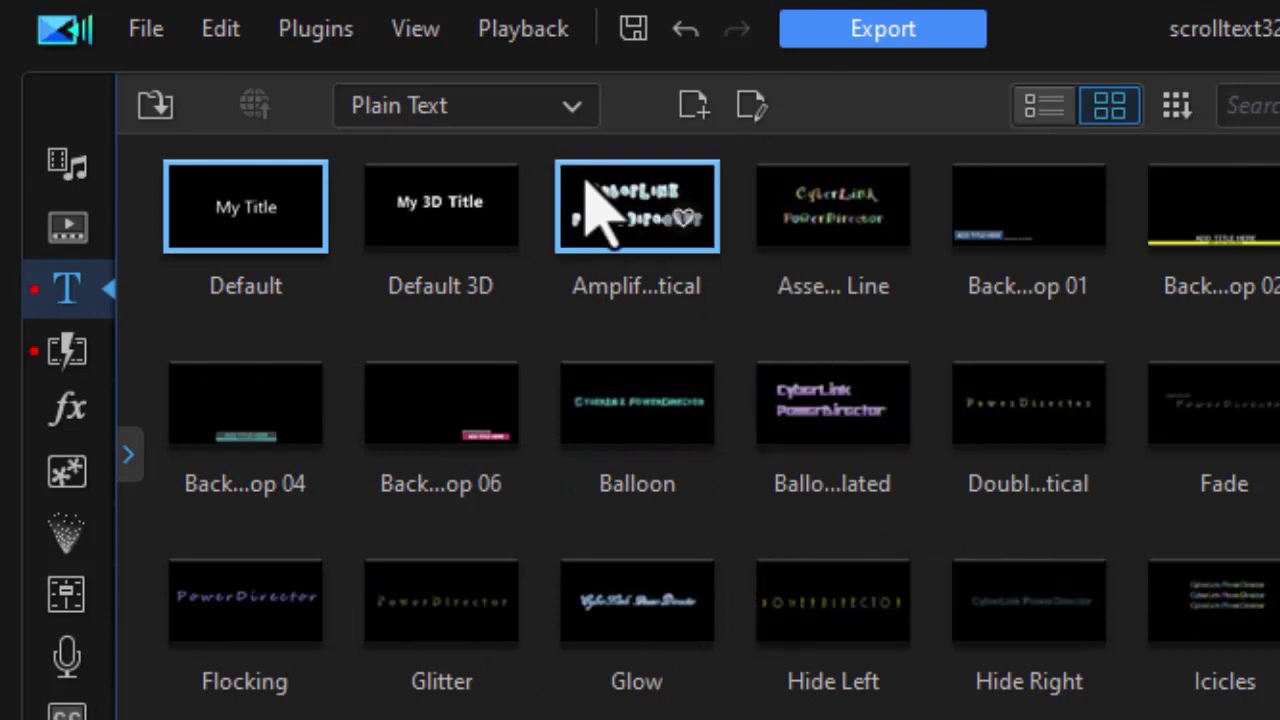
{"action": "left_click", "coordinate": [572, 105]}
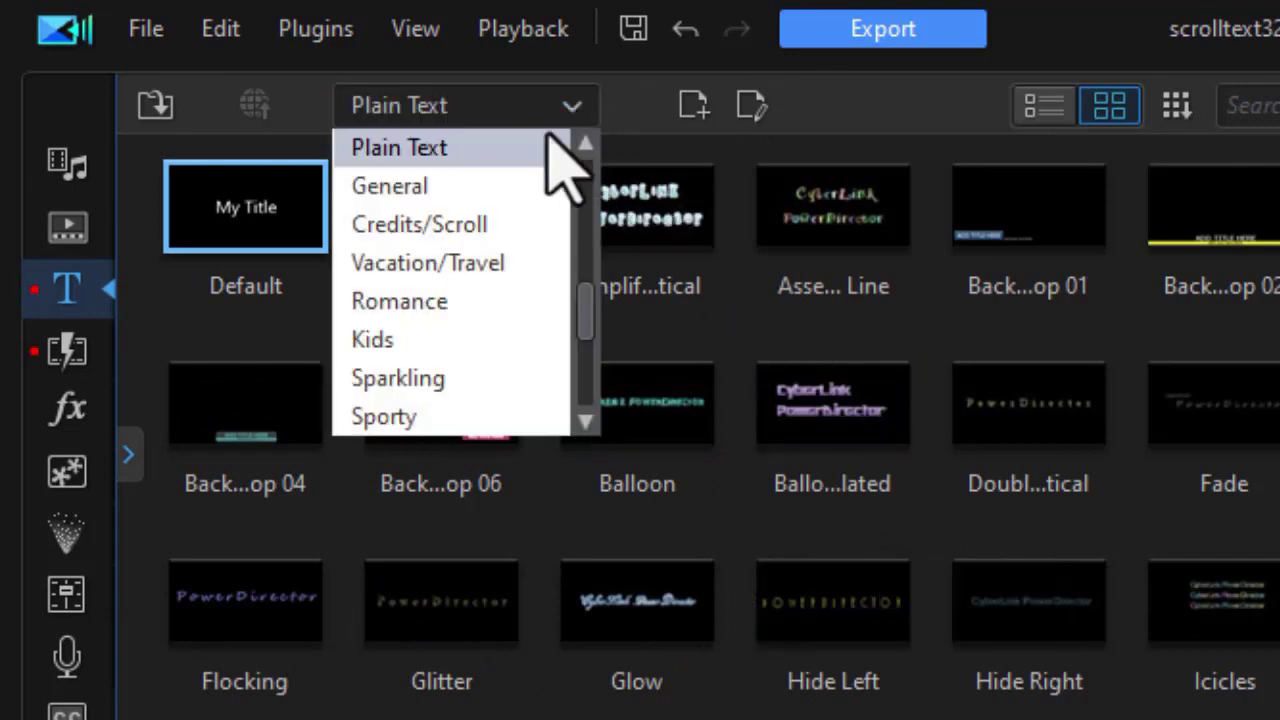
{"action": "left_click_drag", "start_coordinate": [594, 329], "coordinate": [615, 195]}
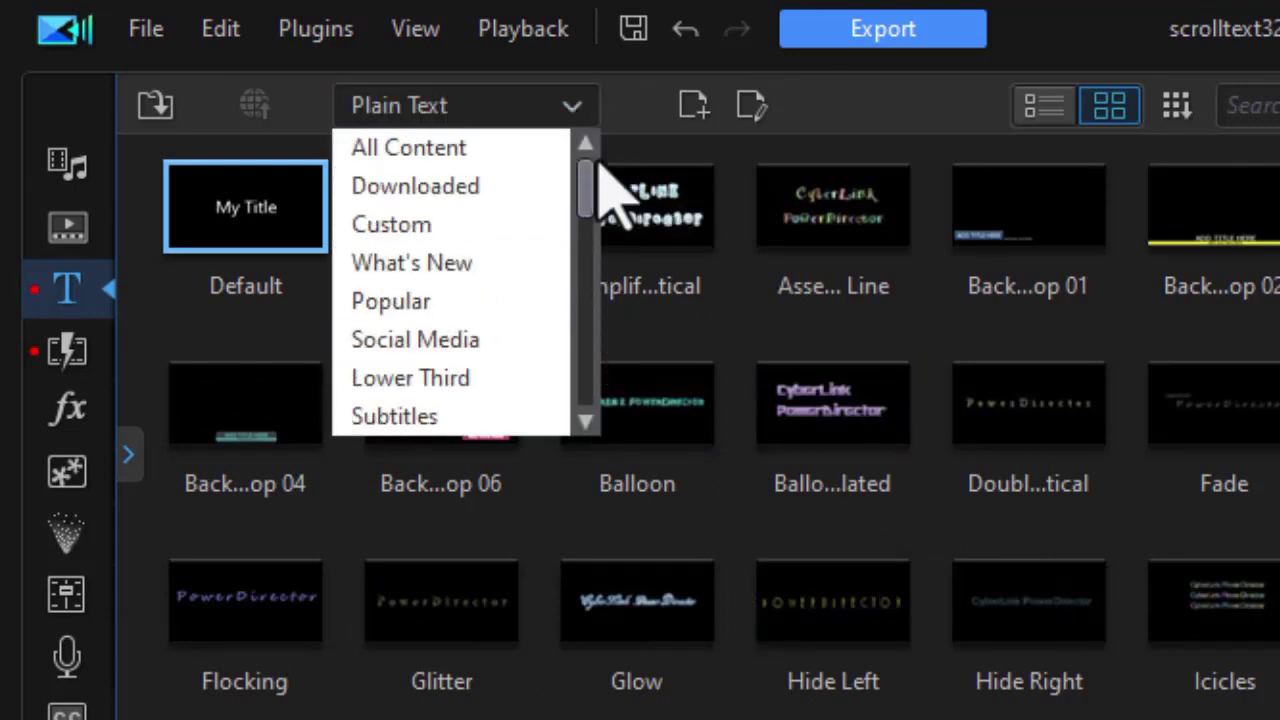
{"action": "left_click", "coordinate": [405, 150]}
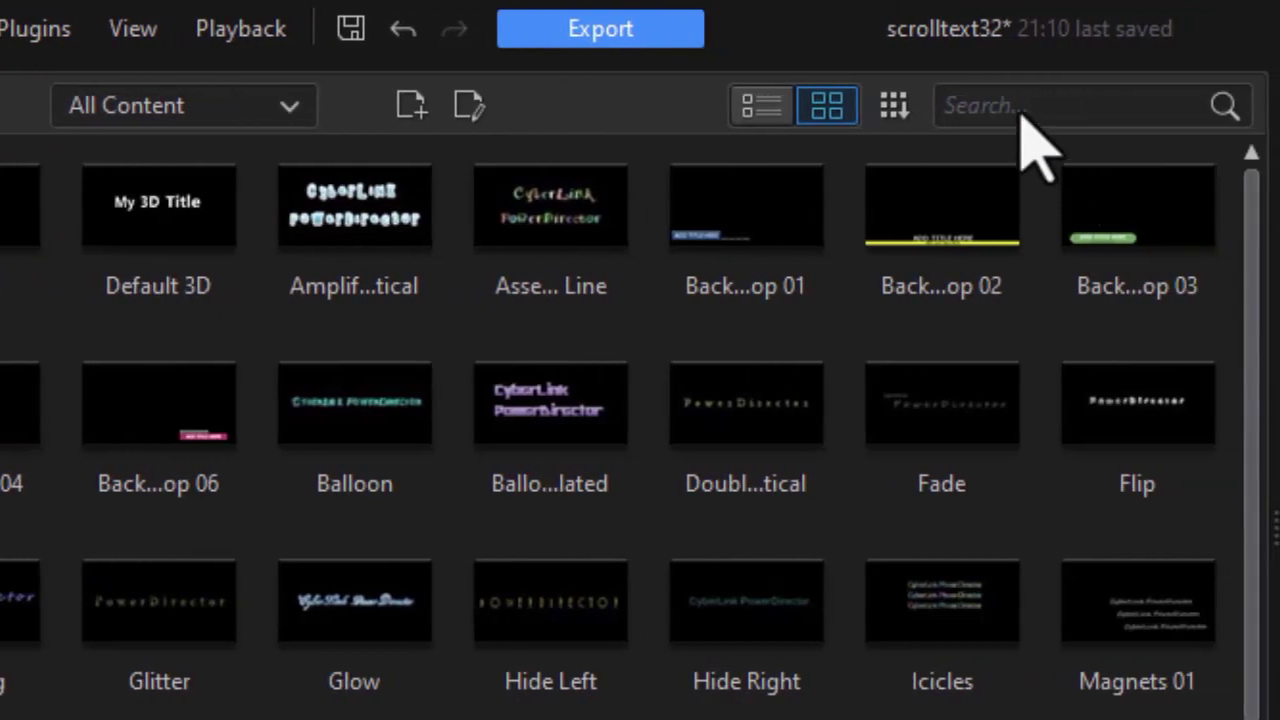
{"action": "left_click", "coordinate": [1016, 110]}
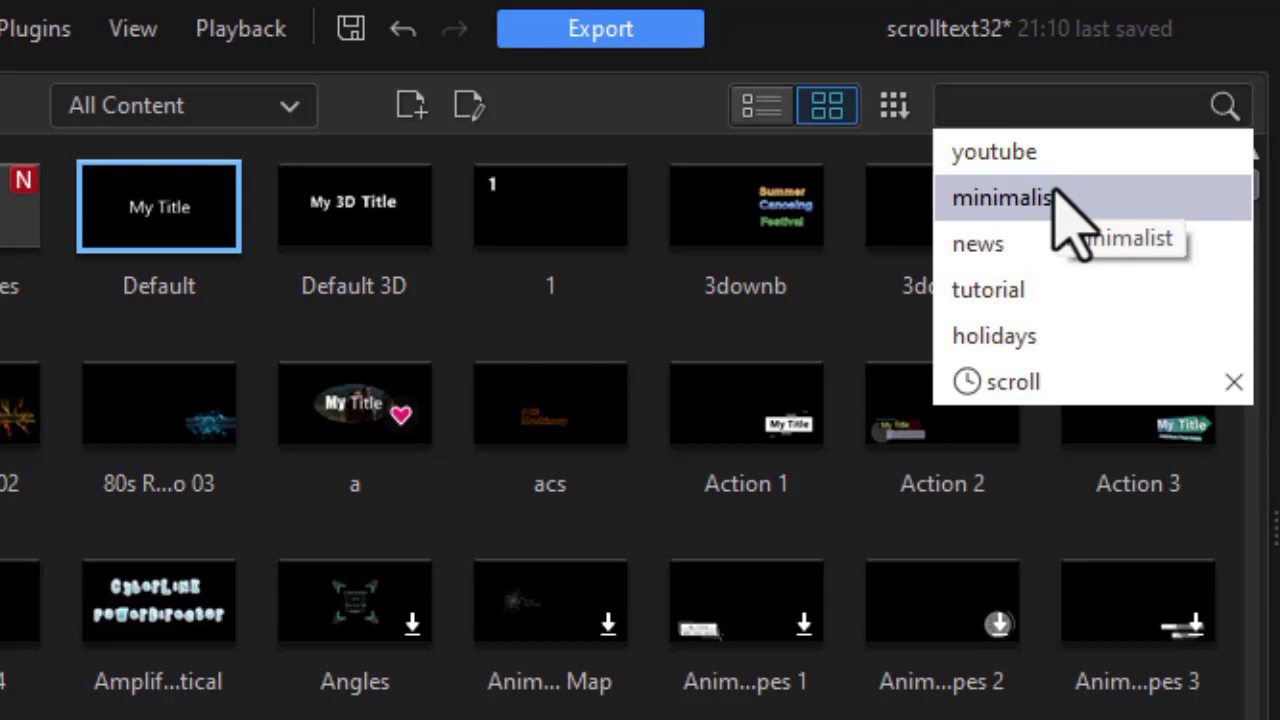
{"action": "type", "text": "scroll"}
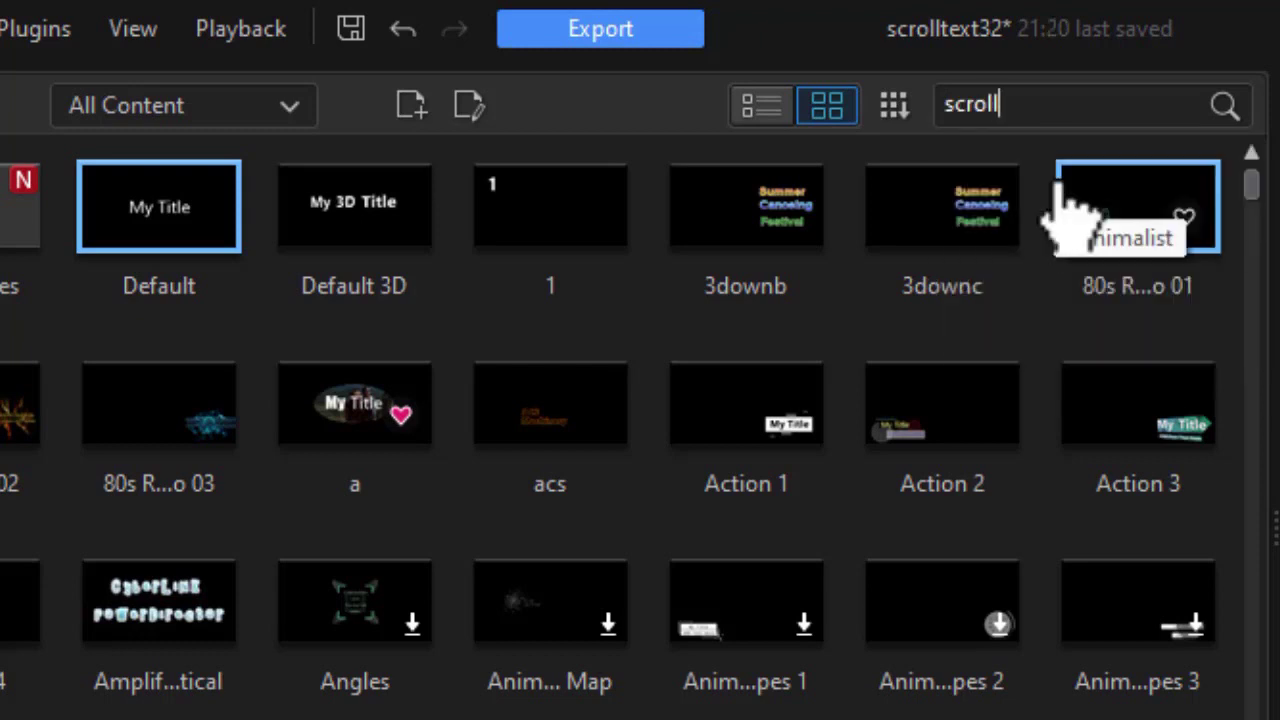
{"action": "key", "text": "Return"}
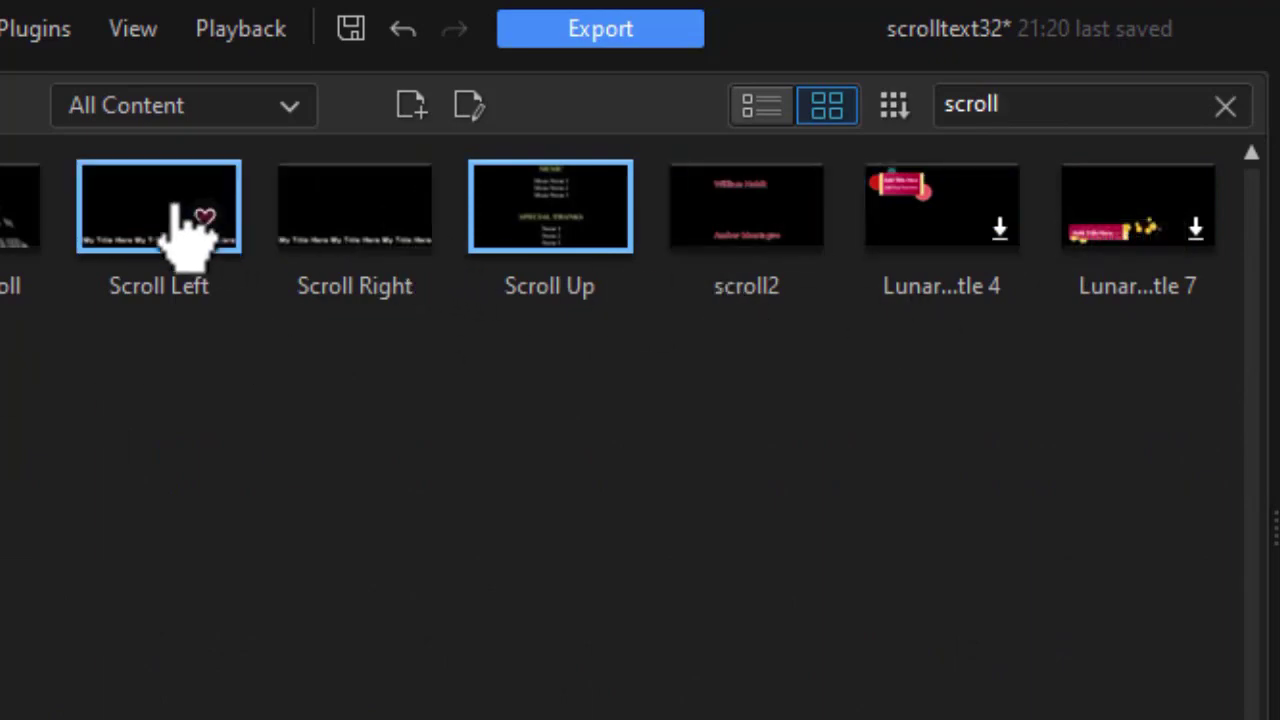
Step: Drop the Scroll Left title onto track 2 at the playhead and open it in Title Designer
{"action": "left_click_drag", "start_coordinate": [165, 215], "coordinate": [136, 719]}
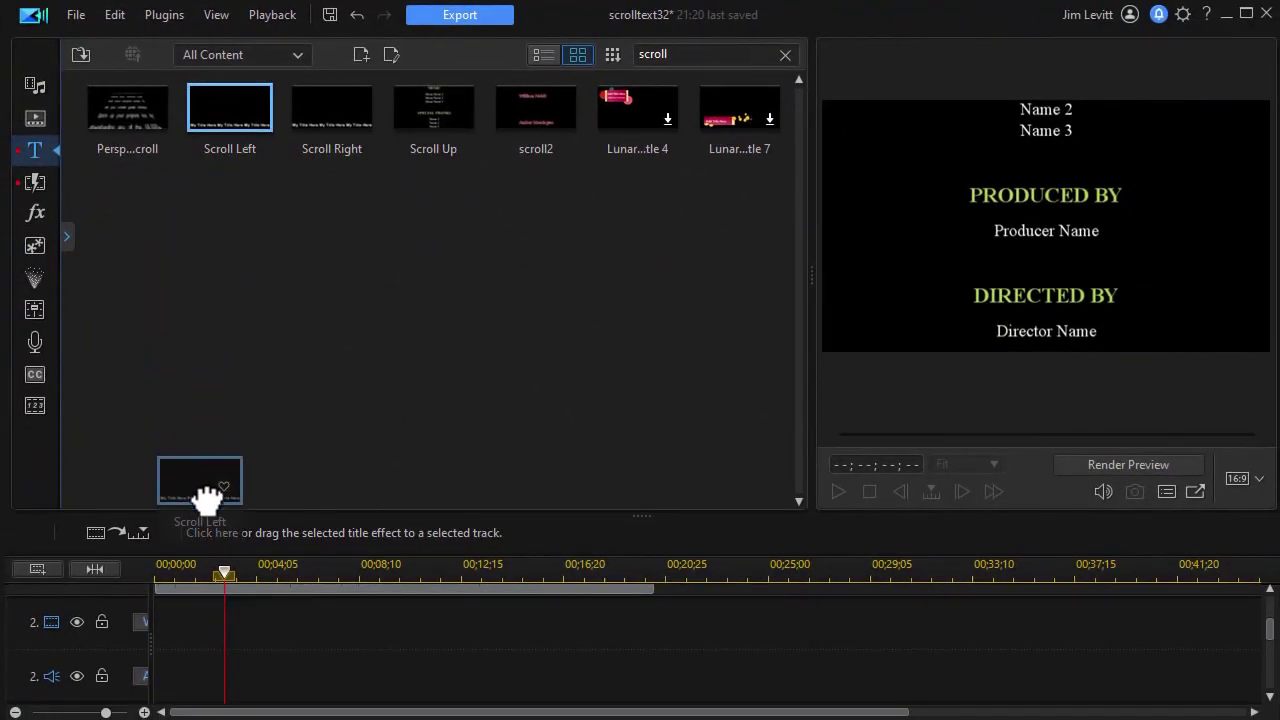
{"action": "left_click_drag", "start_coordinate": [218, 618], "coordinate": [226, 620]}
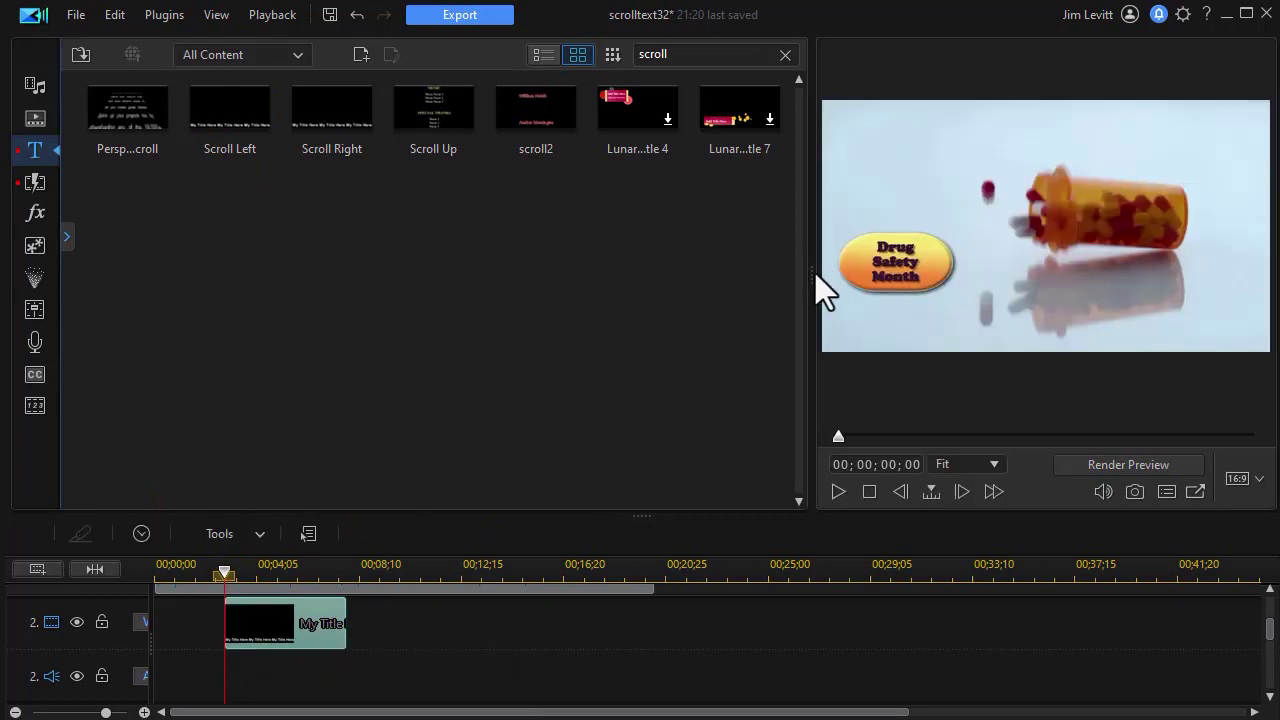
{"action": "left_click_drag", "start_coordinate": [811, 274], "coordinate": [269, 197]}
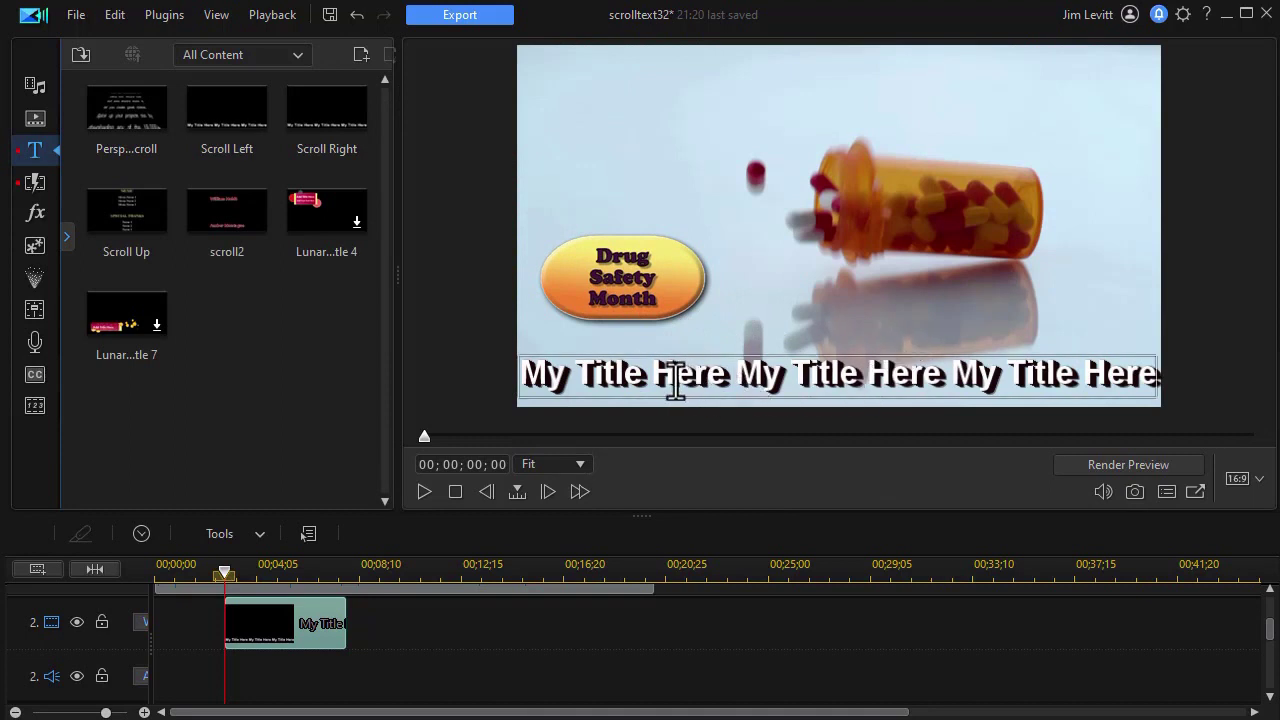
{"action": "double_click", "coordinate": [302, 621]}
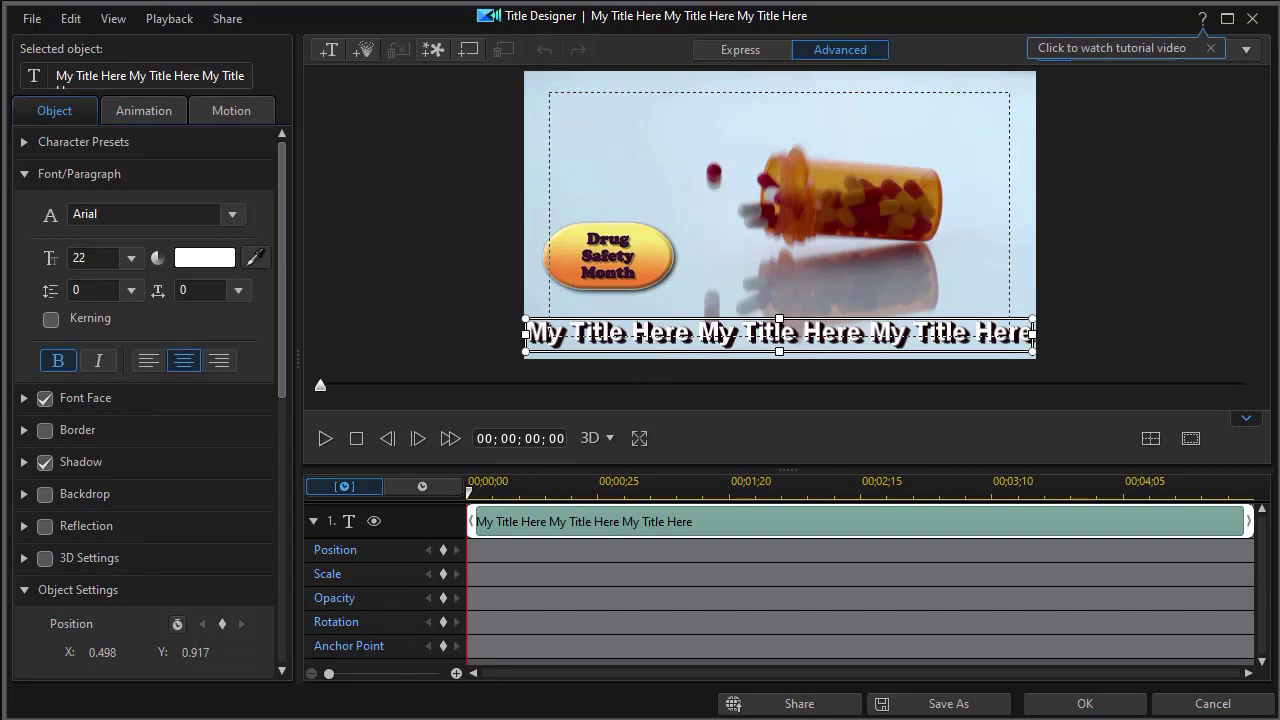
Step: Switch to the Notepad note 'for lesson.txt' holding the drug-safety message
{"action": "key", "text": "alt+Tab"}
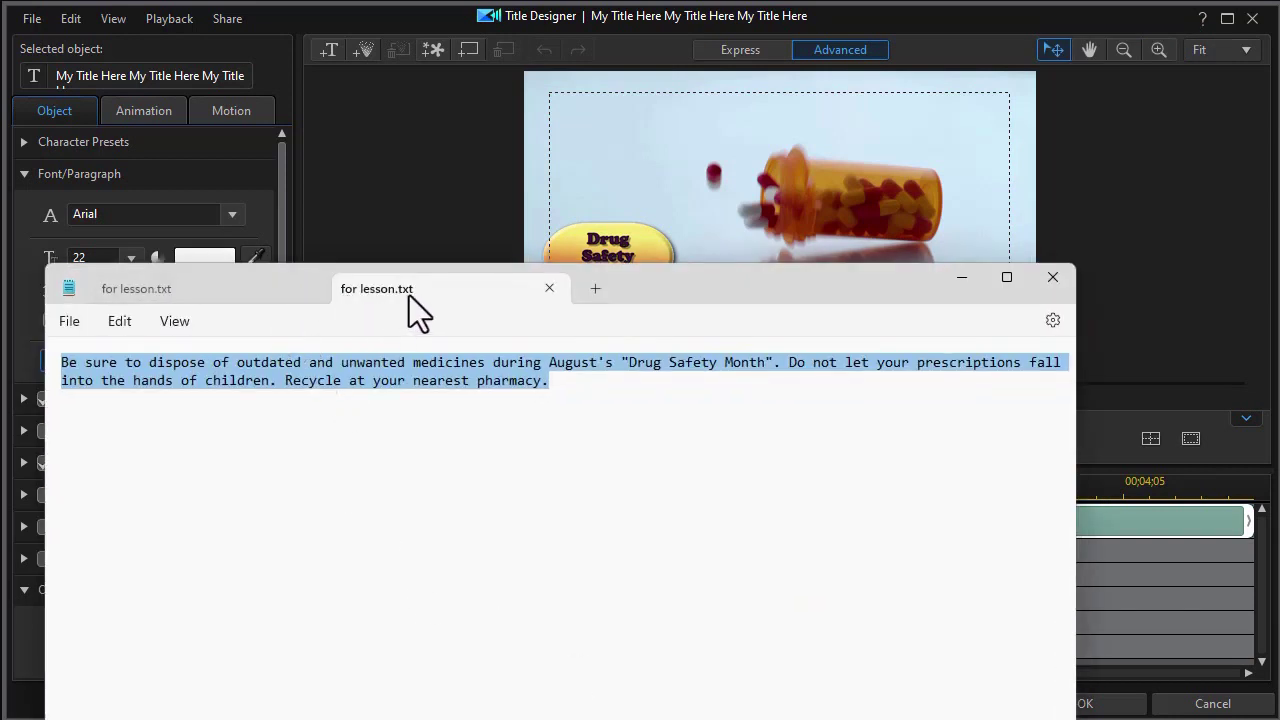
Step: Copy the whole drug-safety message, minimize Notepad, and select the 'My Title Here' placeholder
{"action": "left_click", "coordinate": [562, 408]}
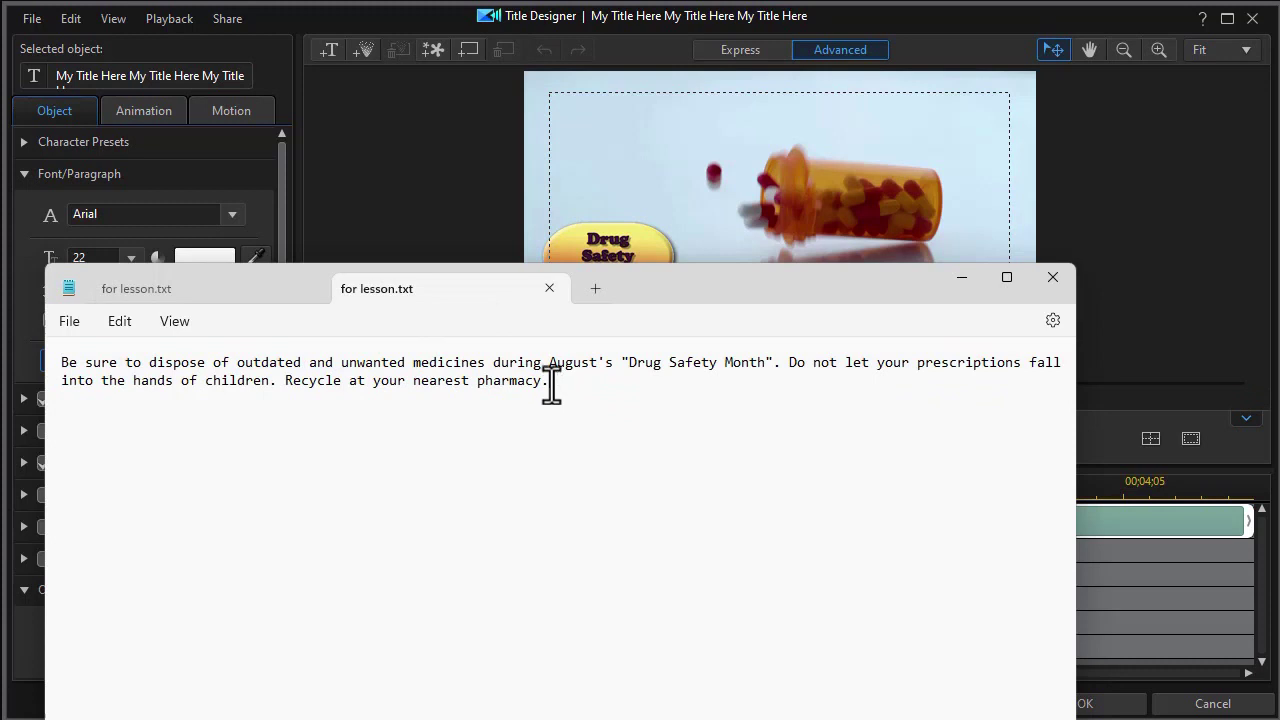
{"action": "left_click_drag", "start_coordinate": [551, 385], "coordinate": [60, 358]}
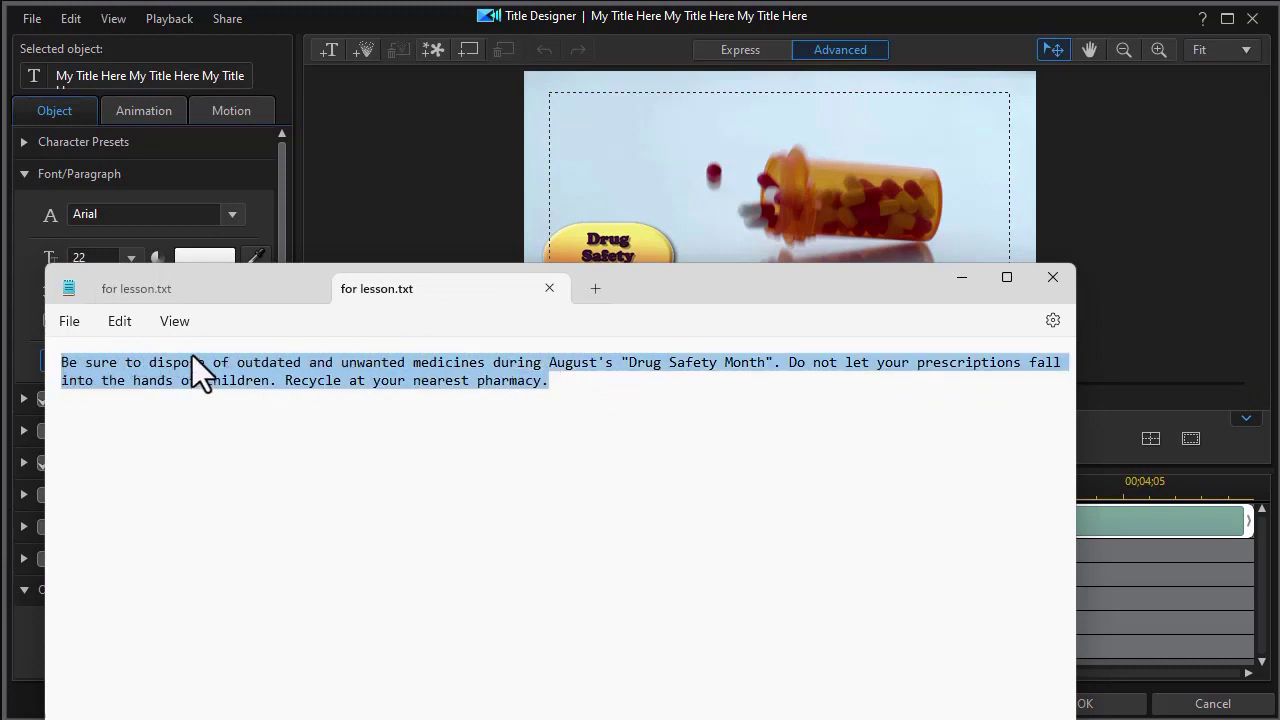
{"action": "left_click", "coordinate": [958, 279]}
{"action": "double_click", "coordinate": [647, 345]}
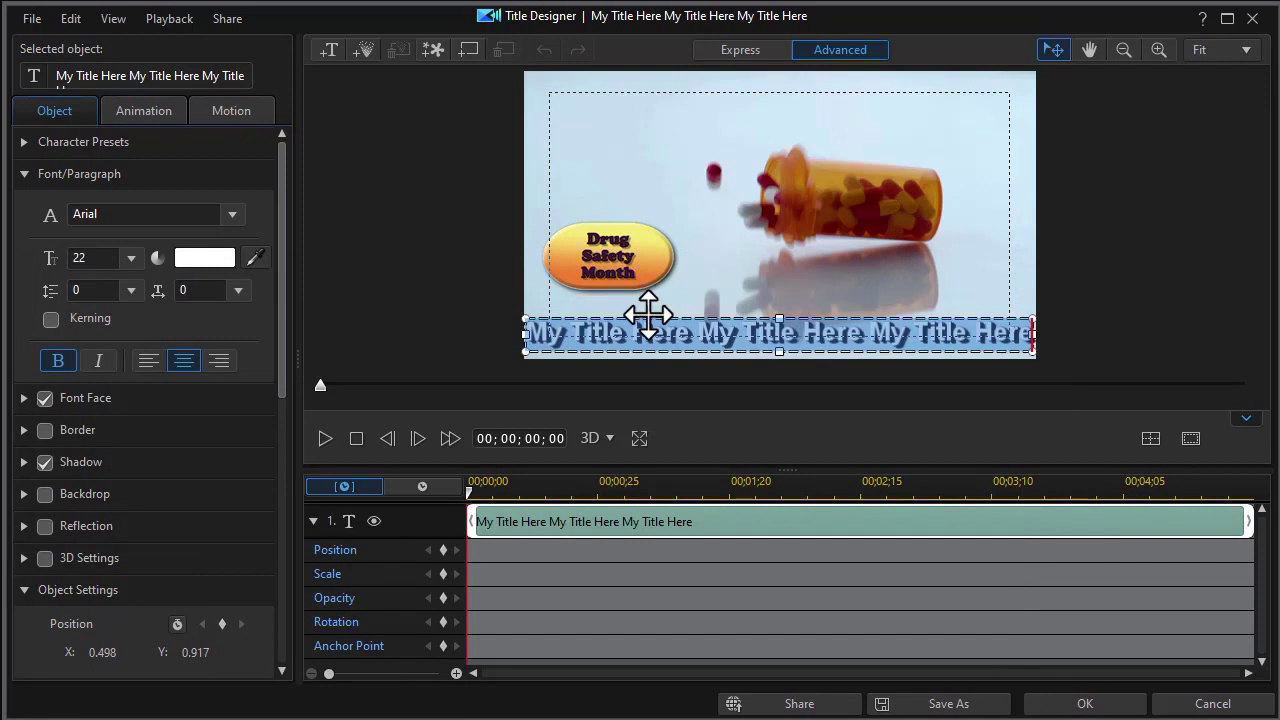
Step: Replace the placeholder with the pasted drug-safety message, centre it horizontally, and accept the title
{"action": "key", "text": "ctrl+v"}
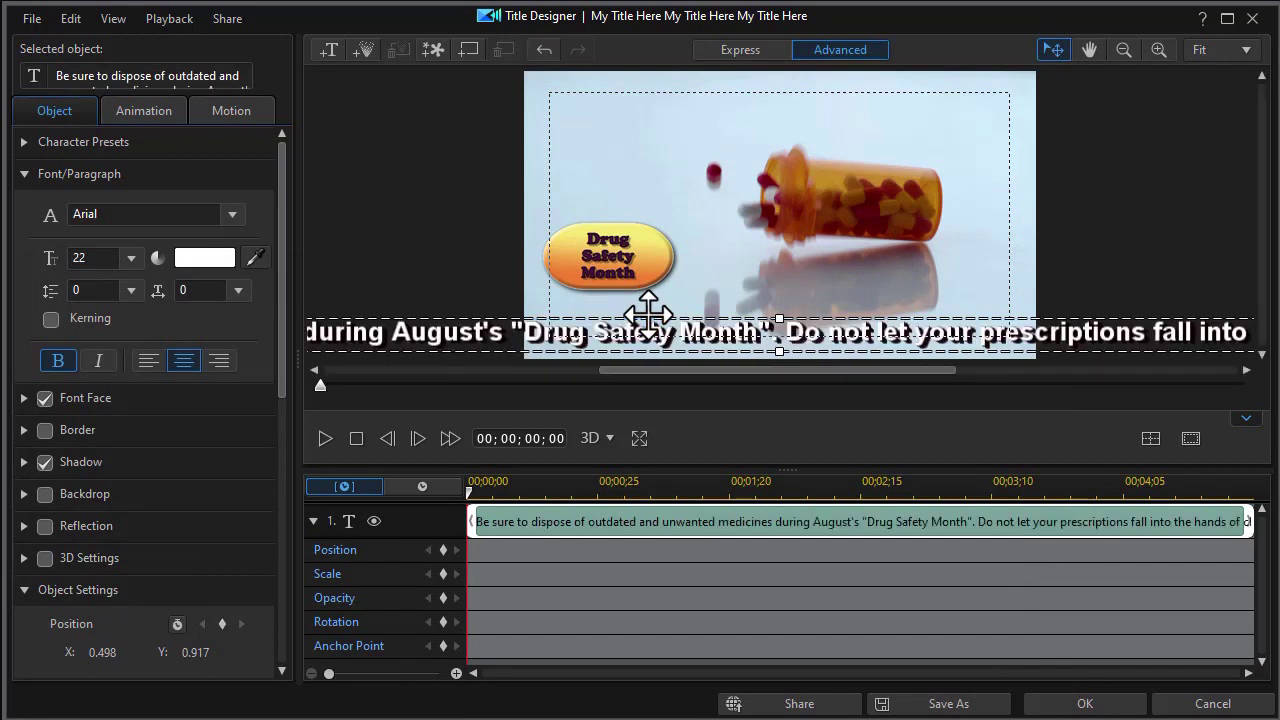
{"action": "left_click", "coordinate": [1151, 436]}
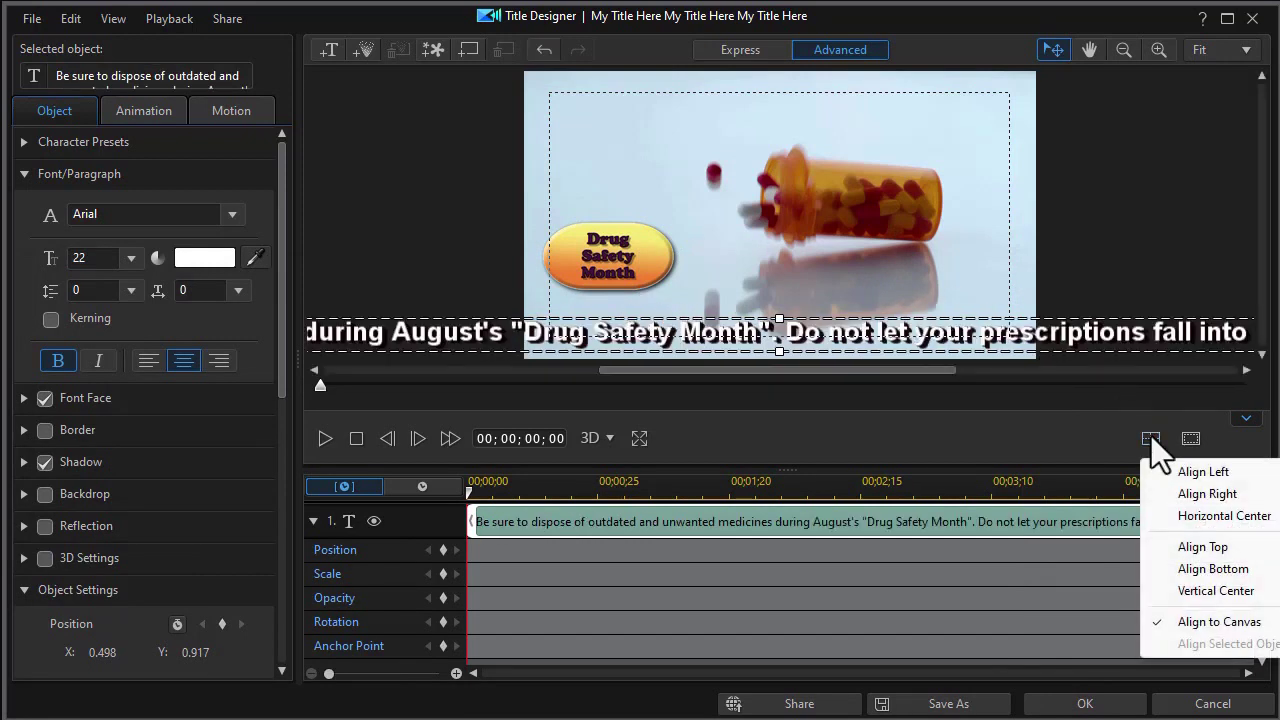
{"action": "left_click", "coordinate": [1184, 516]}
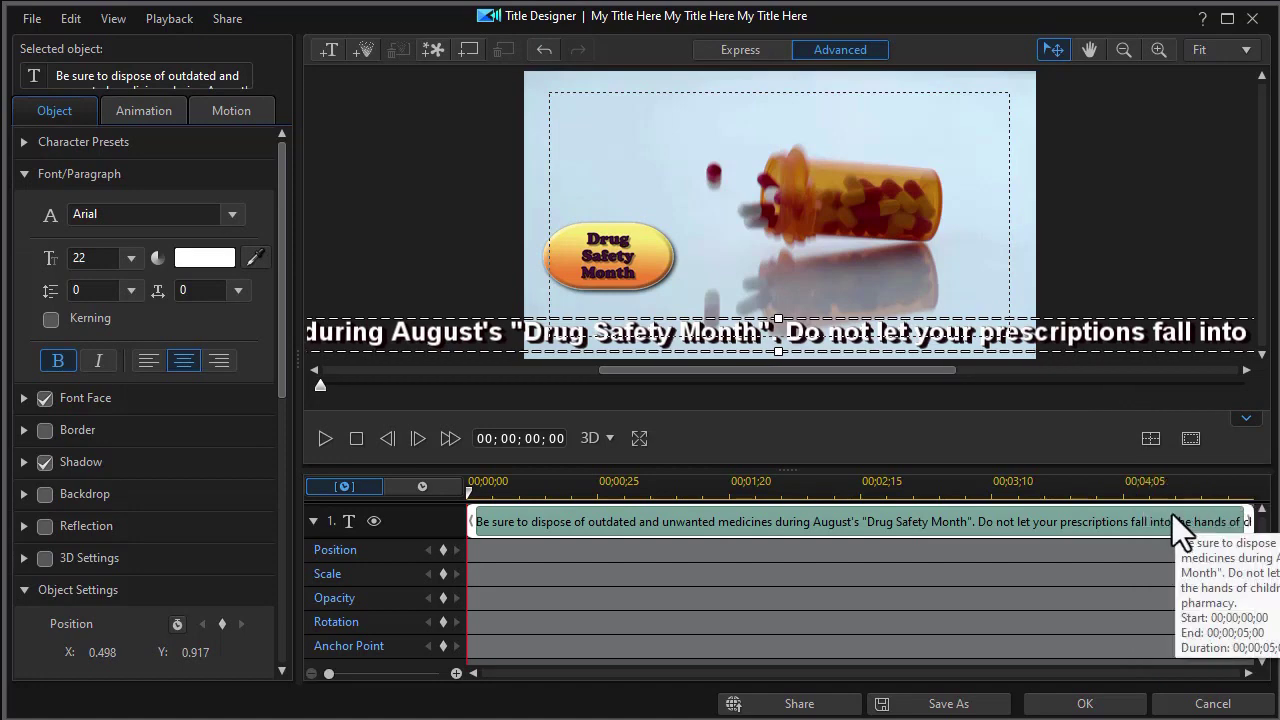
{"action": "left_click", "coordinate": [1108, 704]}
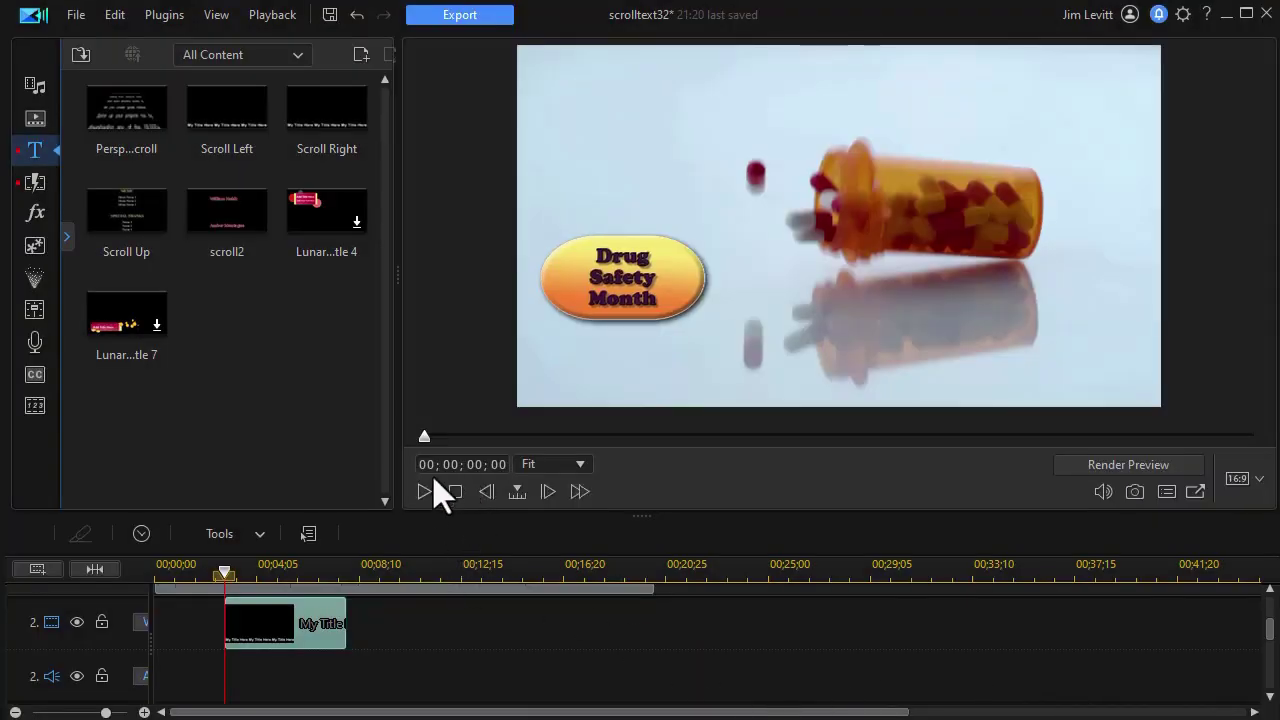
Step: Preview the scrolling title, then extend the title clip to end at about 00;00;24;26
{"action": "left_click", "coordinate": [423, 490]}
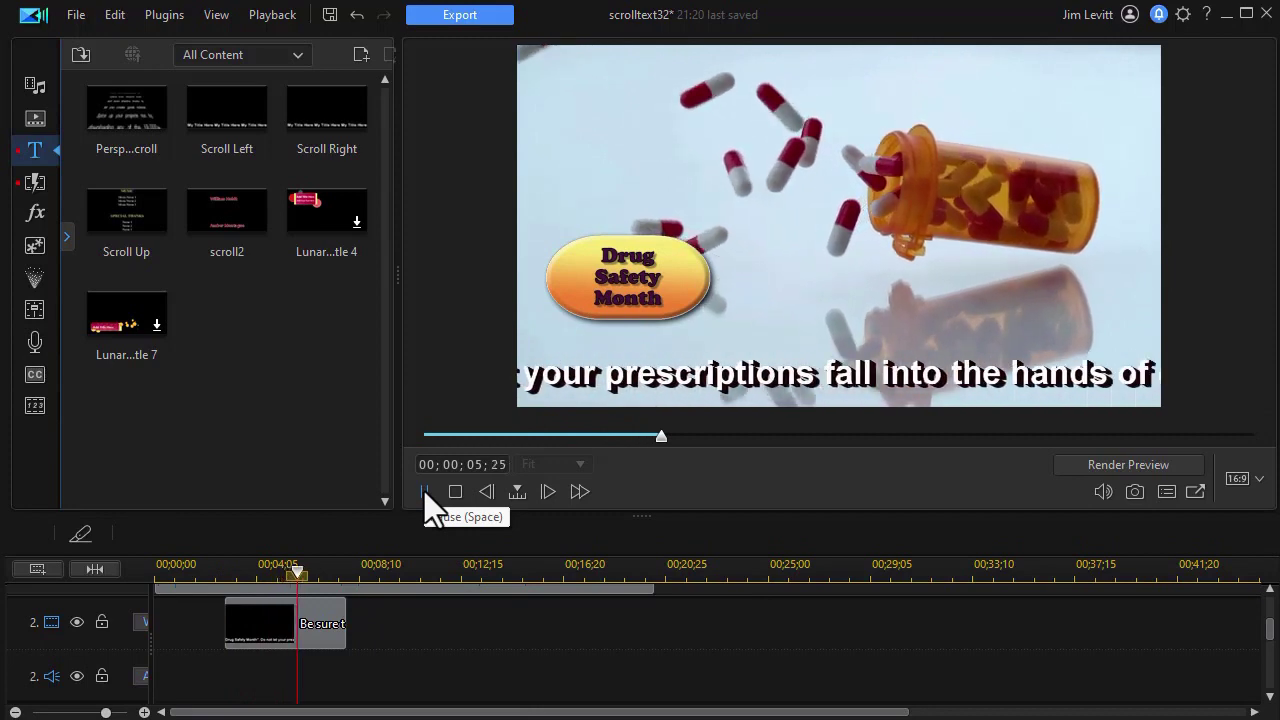
{"action": "left_click", "coordinate": [423, 490]}
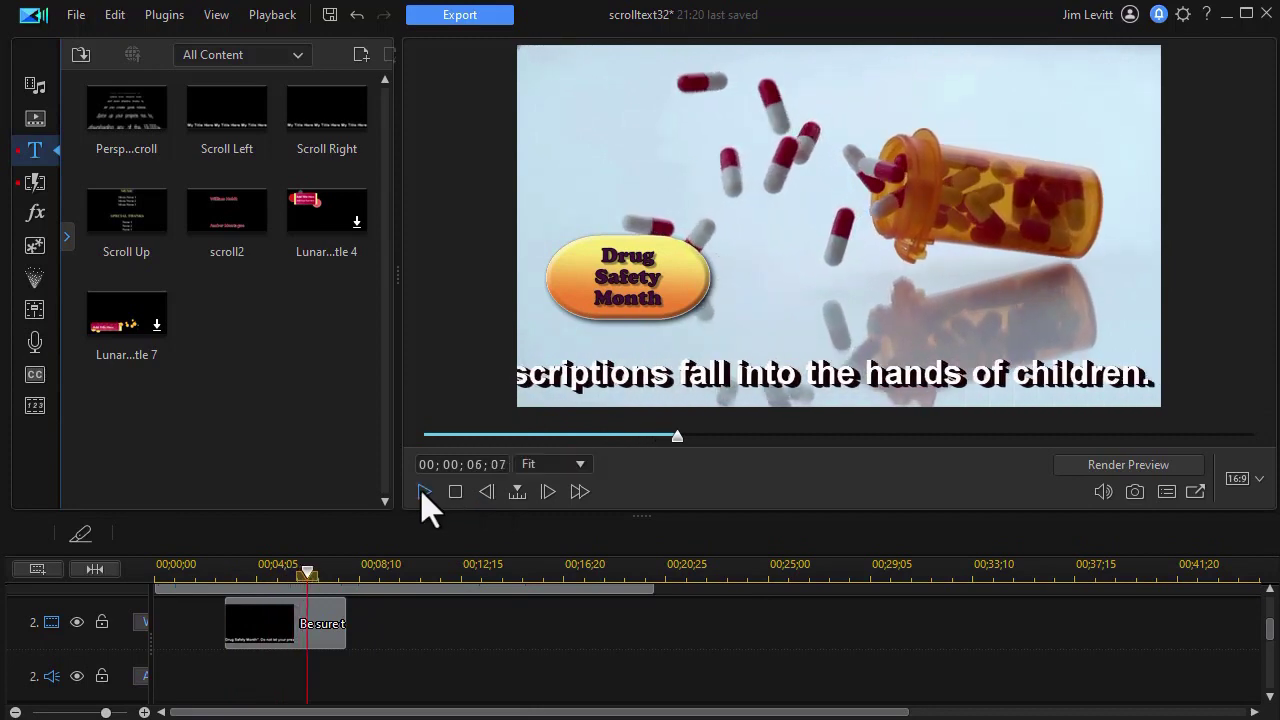
{"action": "left_click", "coordinate": [336, 615]}
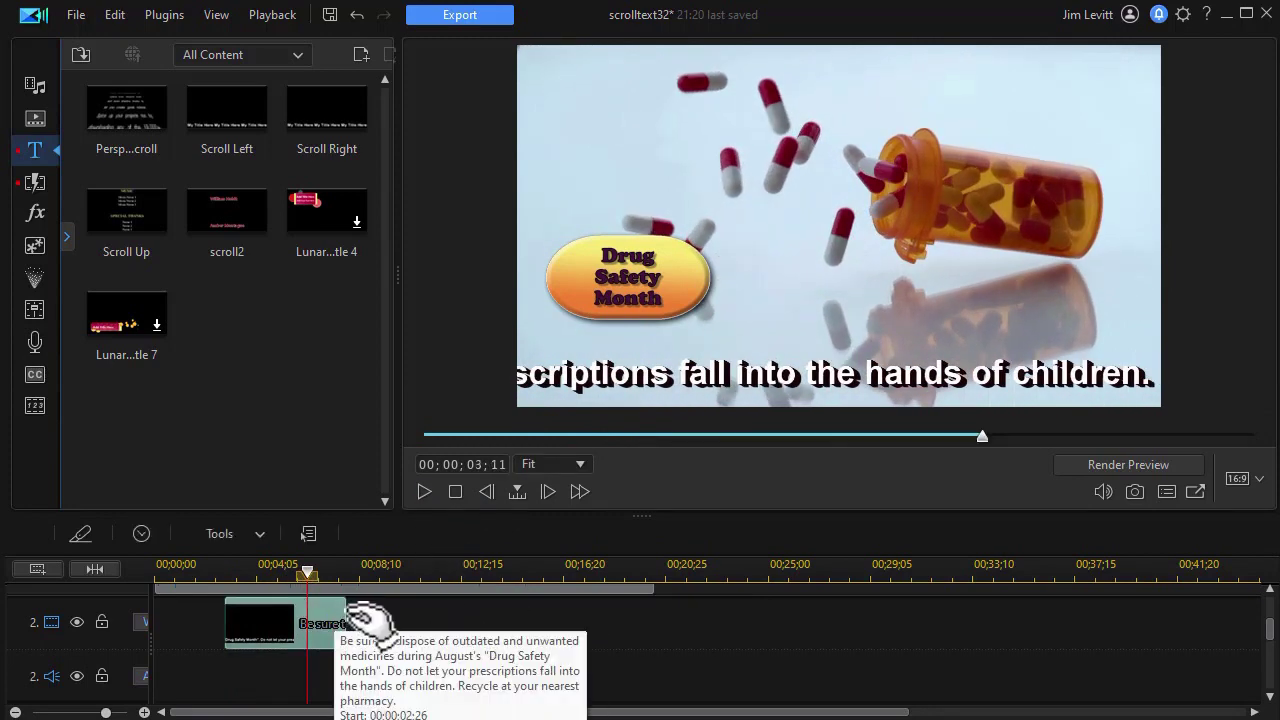
{"action": "left_click_drag", "start_coordinate": [350, 615], "coordinate": [763, 645]}
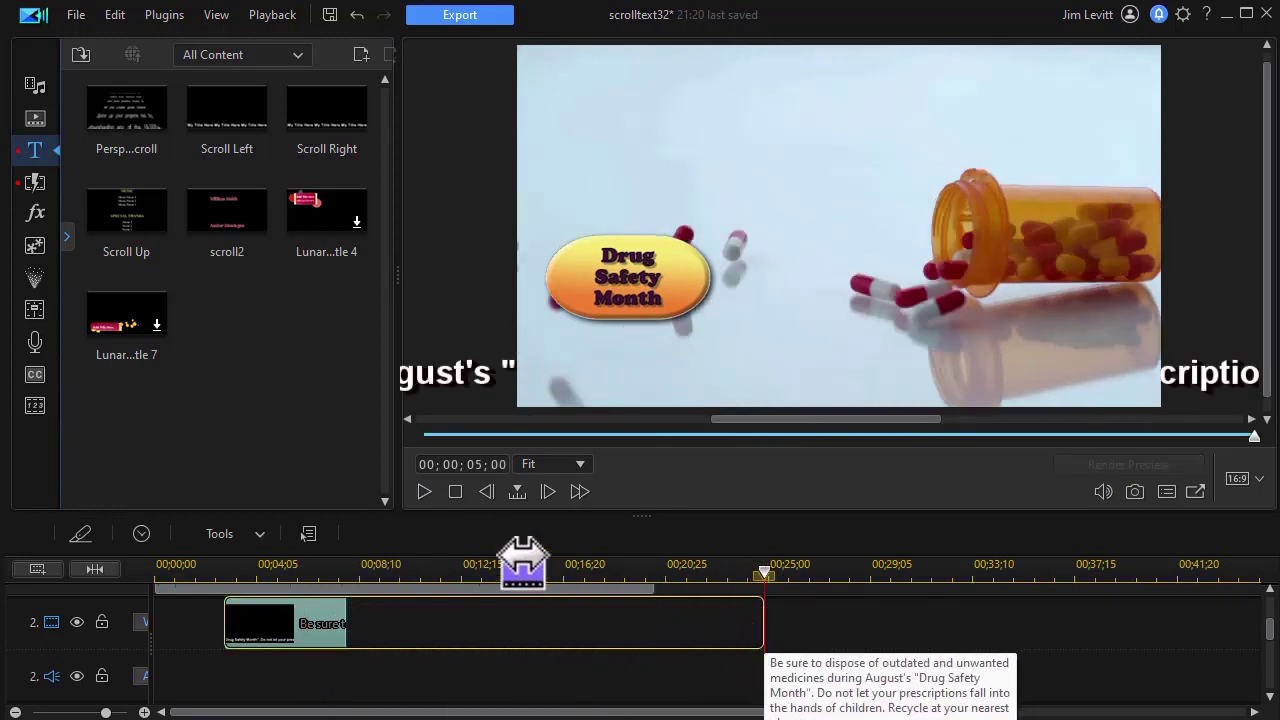
Step: Replay the preview from 04;05 to check the lengthened title
{"action": "left_click", "coordinate": [328, 566]}
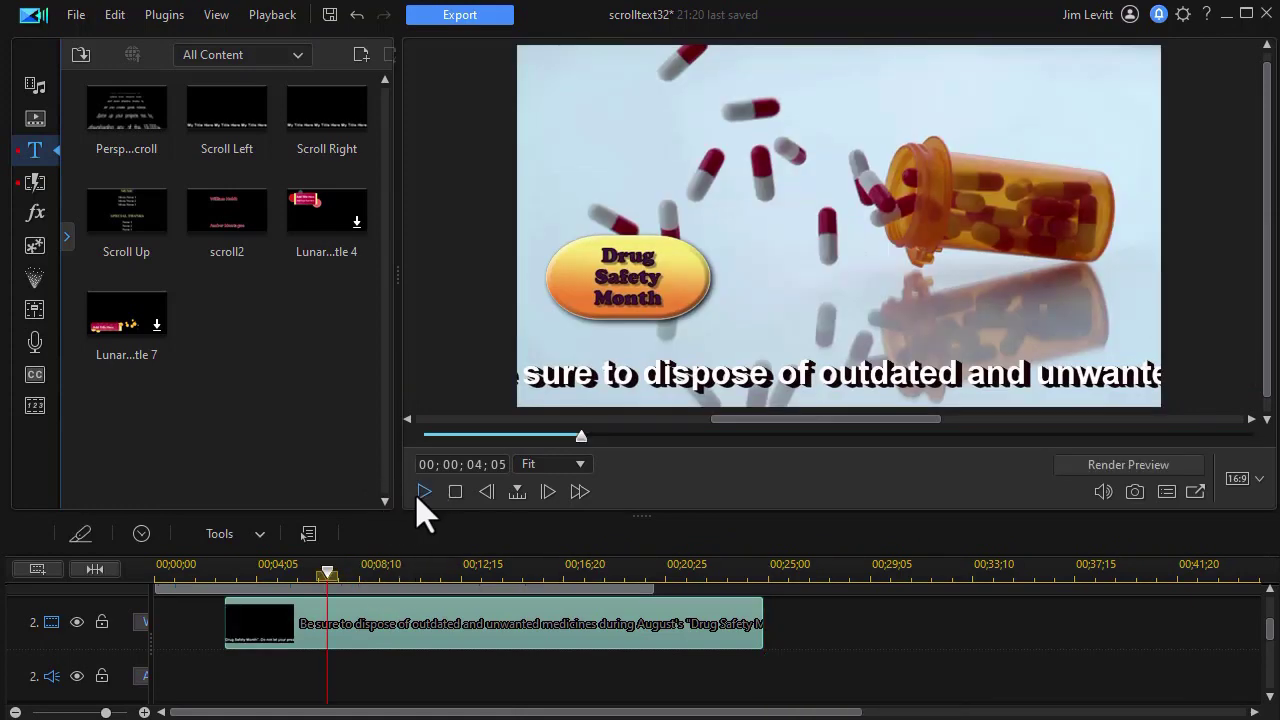
{"action": "left_click", "coordinate": [423, 491]}
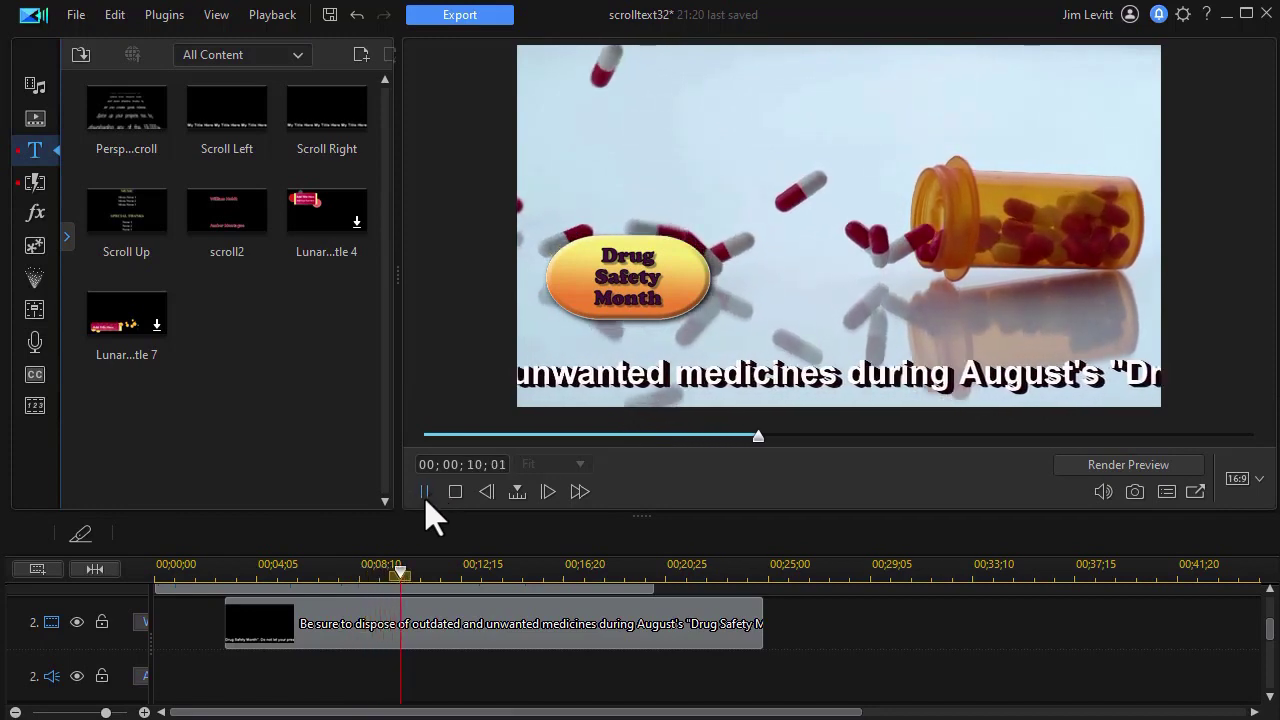
{"action": "left_click", "coordinate": [424, 491]}
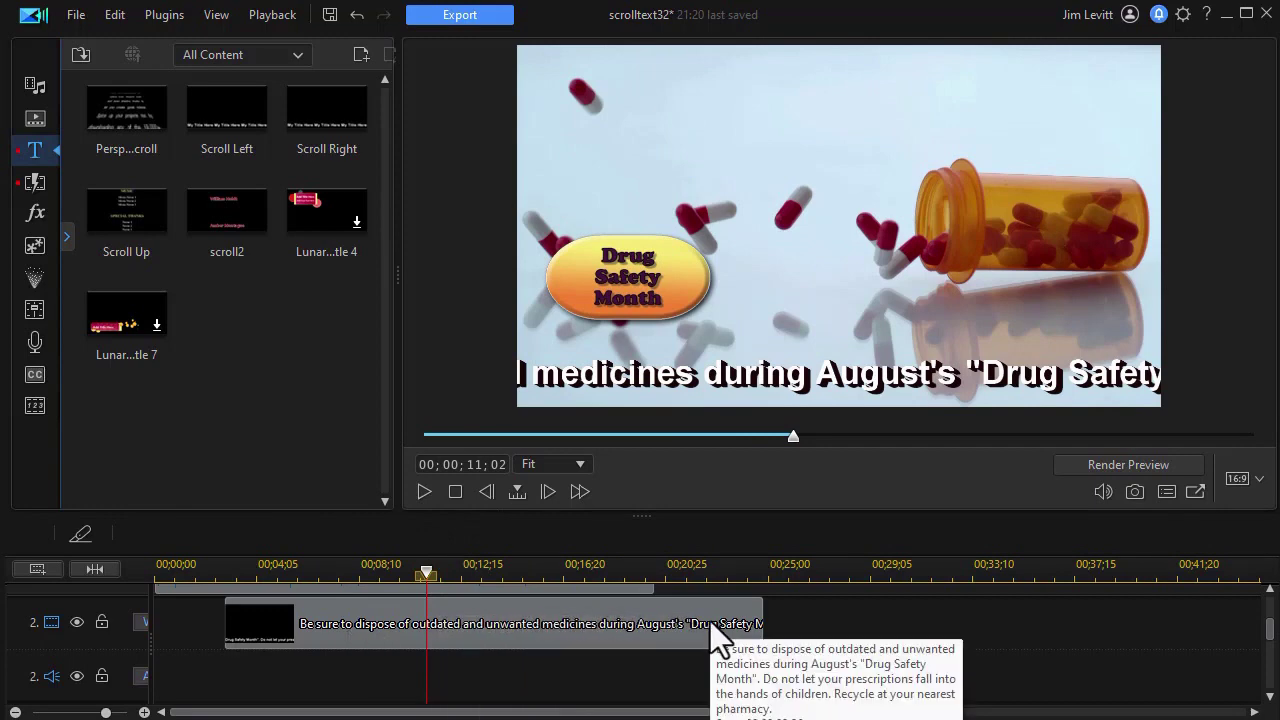
{"action": "scroll", "coordinate": [1270, 630], "scroll_direction": "up", "scroll_amount": 2}
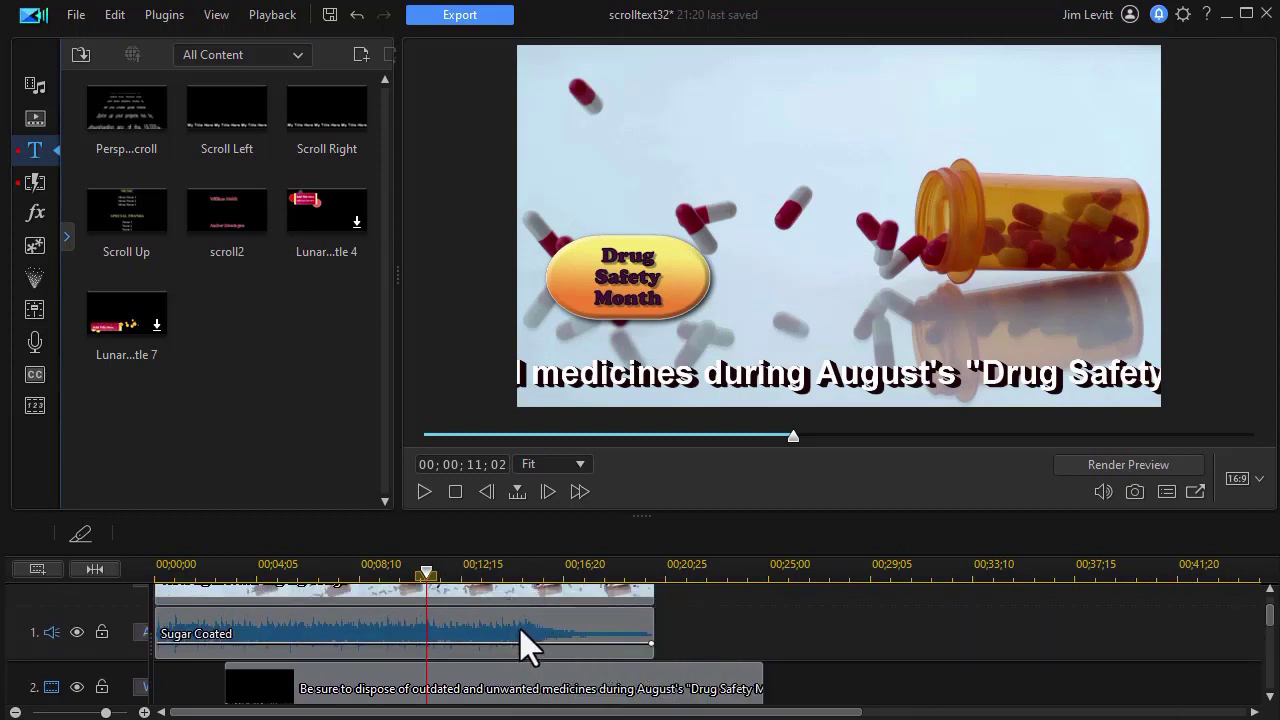
Step: Trim the title clip's right edge back to the end of the pill-bottle video
{"action": "left_click", "coordinate": [527, 690]}
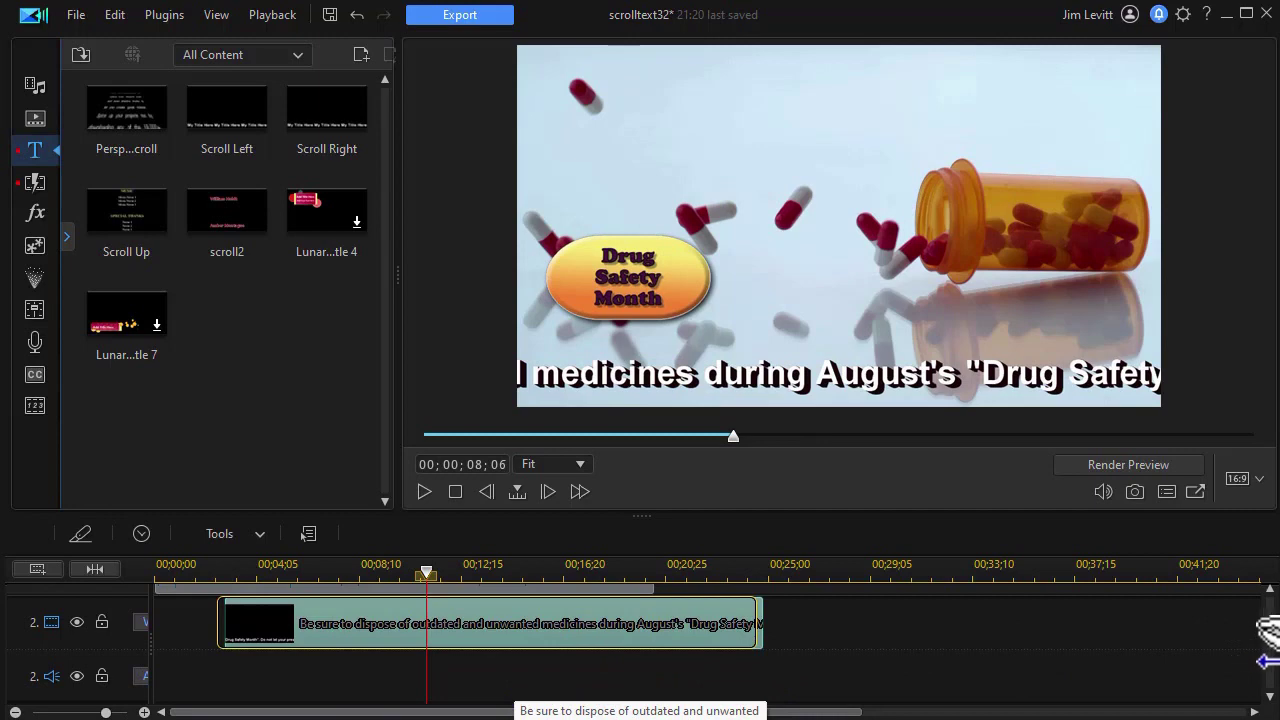
{"action": "scroll", "coordinate": [1125, 635], "scroll_direction": "up", "scroll_amount": 2}
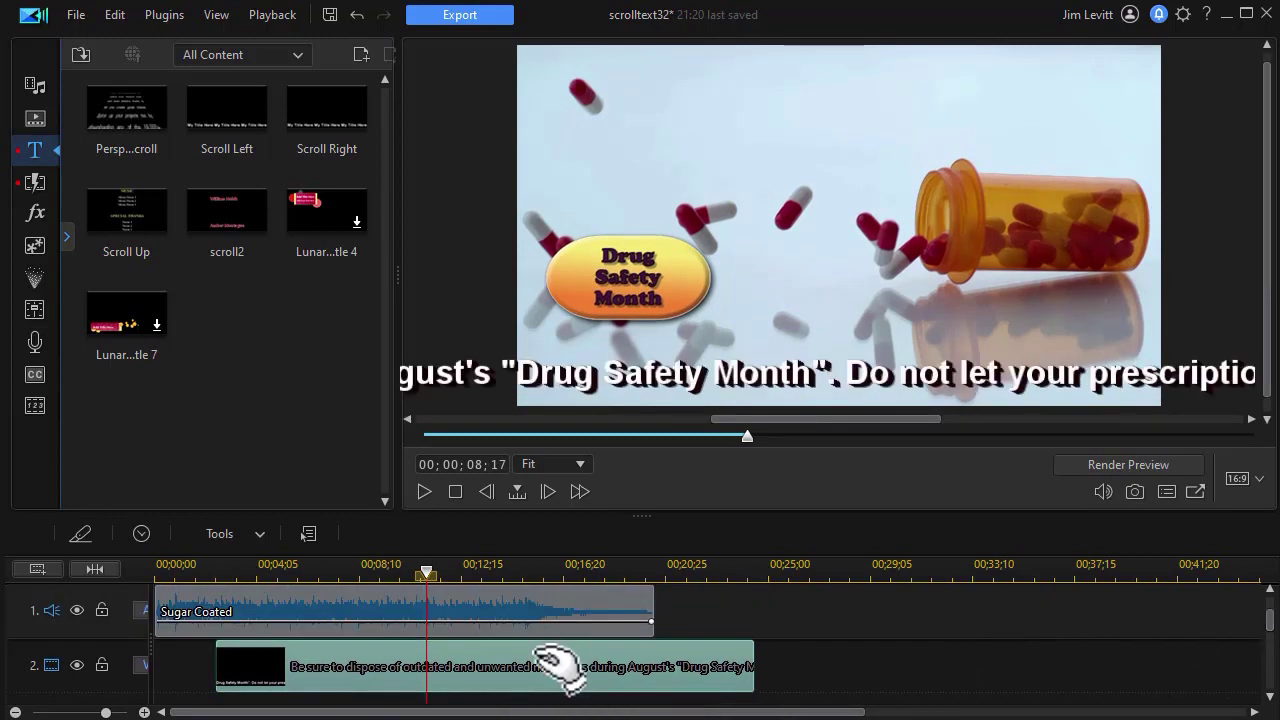
{"action": "scroll", "coordinate": [545, 668], "scroll_direction": "down", "scroll_amount": 1}
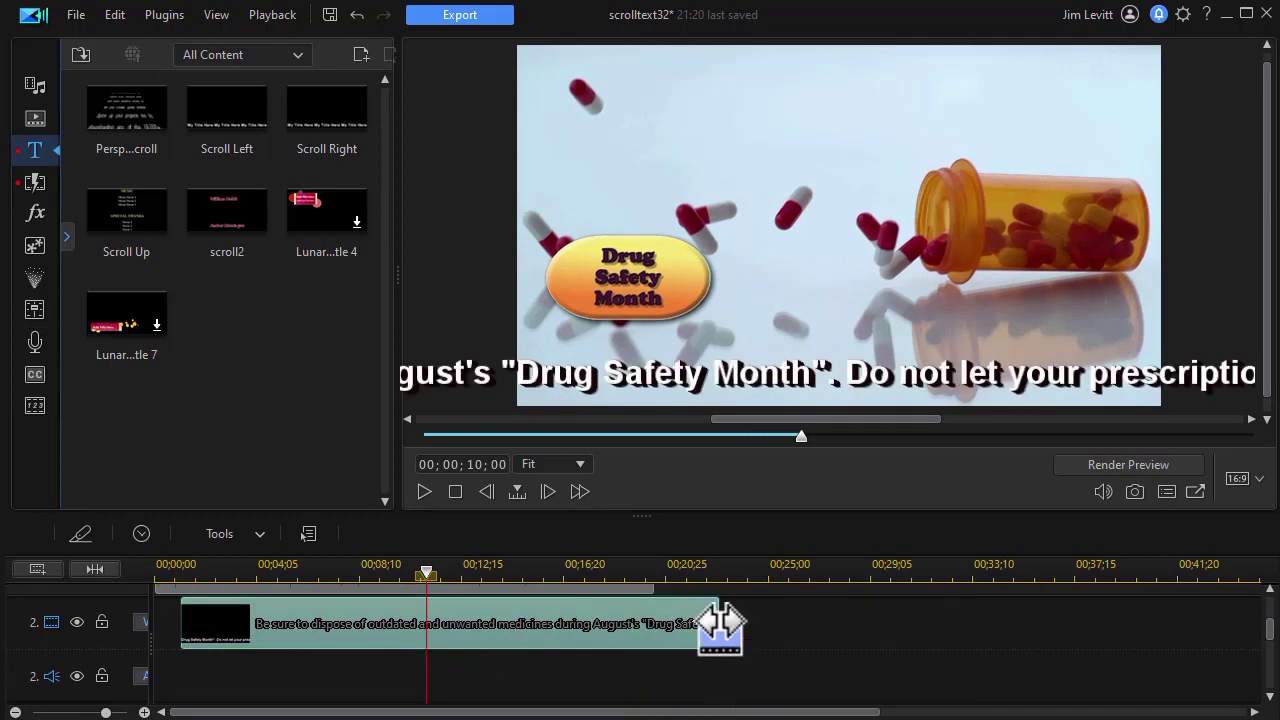
{"action": "left_click_drag", "start_coordinate": [721, 622], "coordinate": [655, 628]}
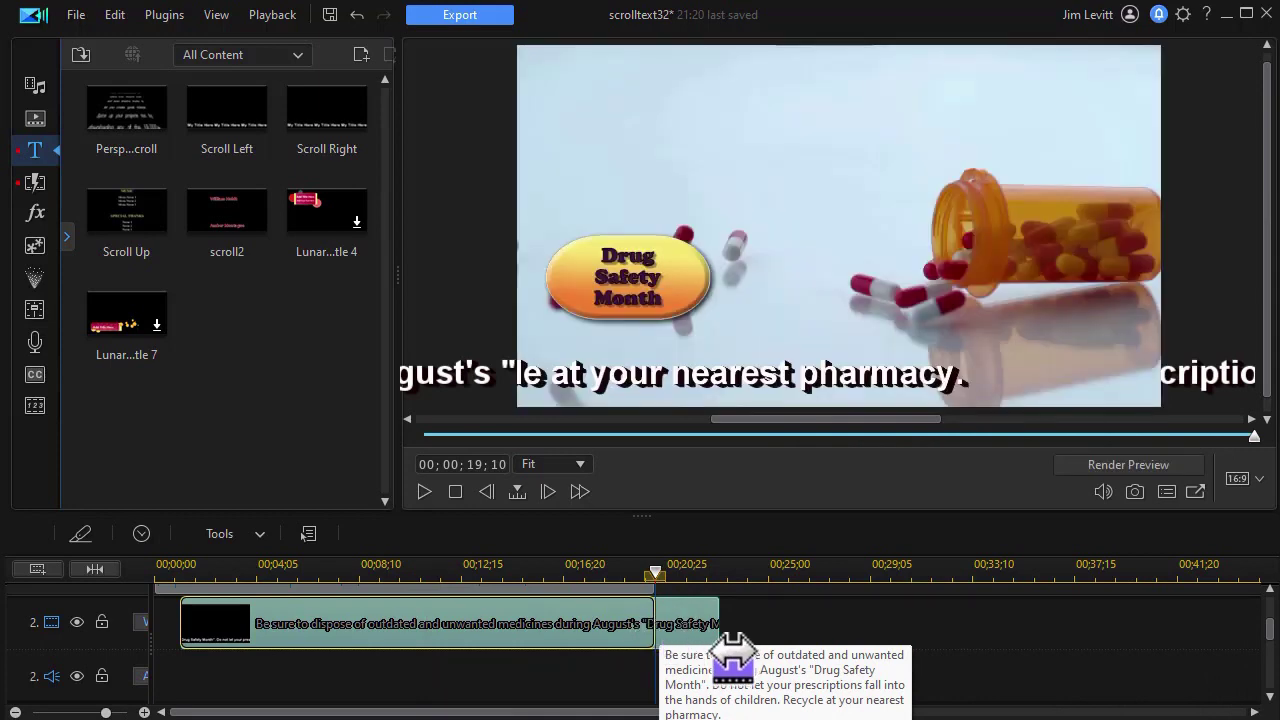
Step: Preview the trimmed title from 07;27 and reselect the title clip
{"action": "left_click", "coordinate": [376, 568]}
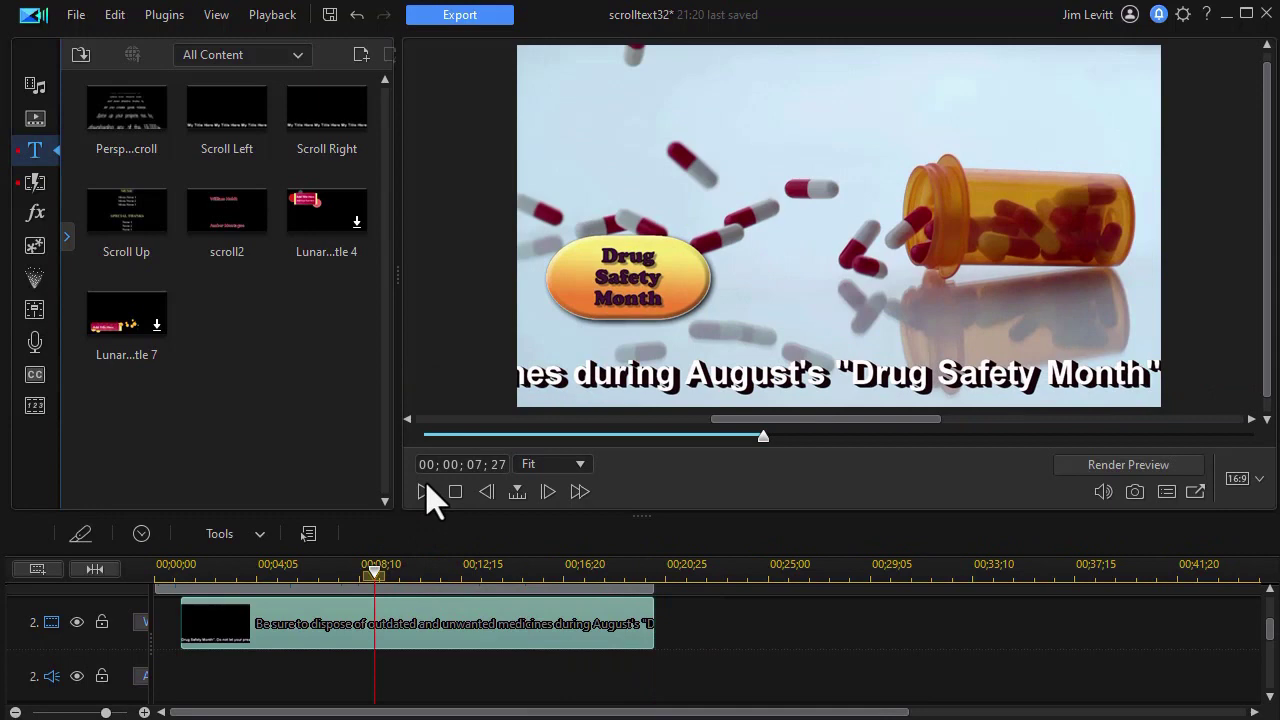
{"action": "left_click", "coordinate": [424, 491]}
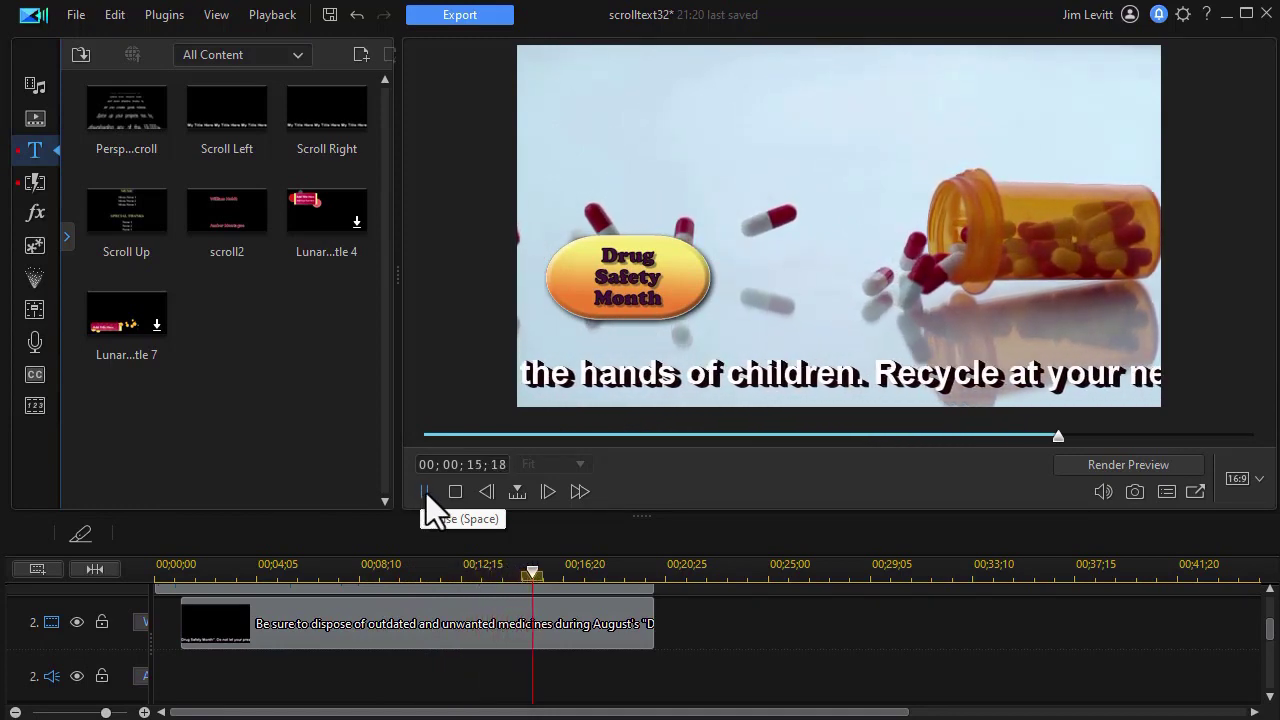
{"action": "left_click", "coordinate": [425, 491]}
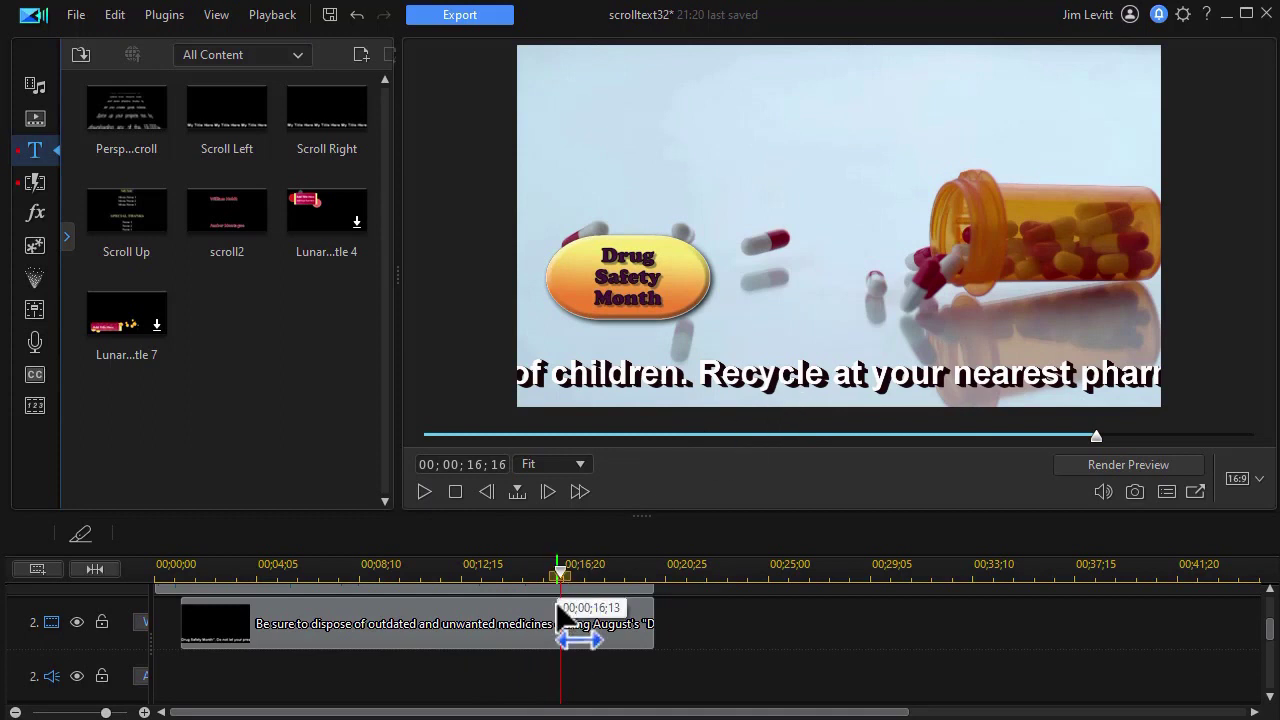
{"action": "left_click", "coordinate": [514, 622]}
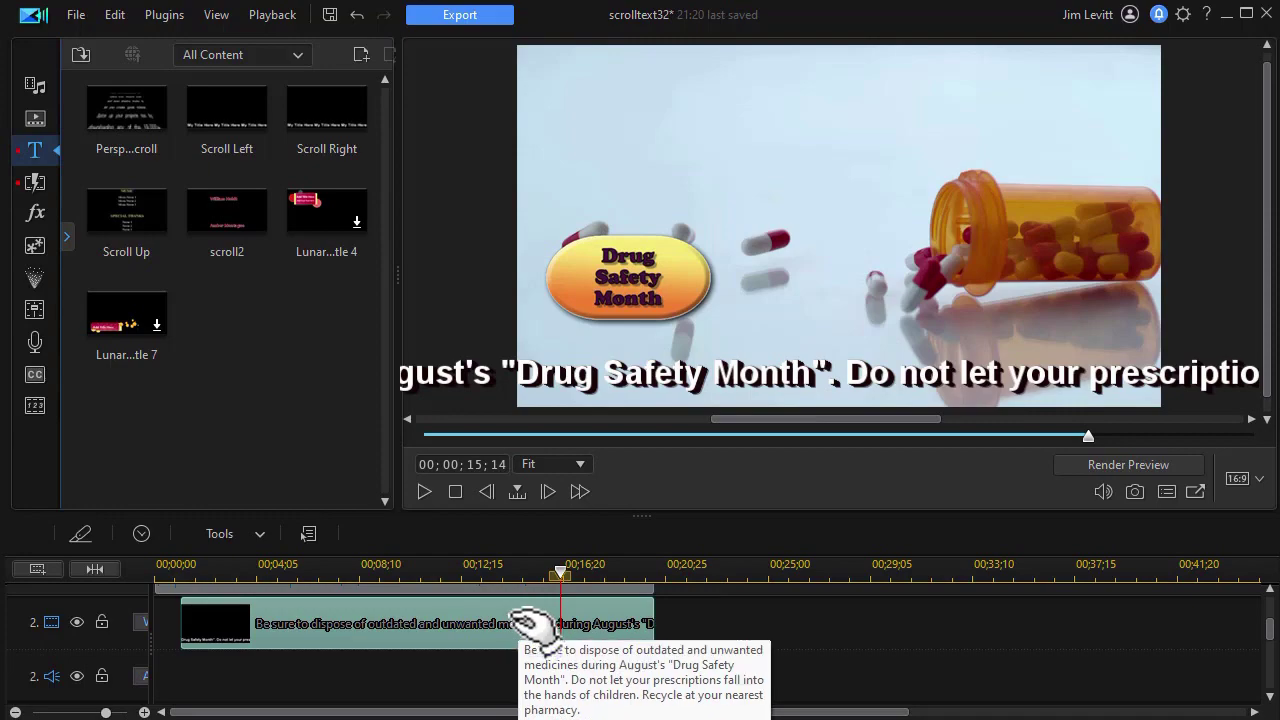
Step: Delete the sentence 'Recycle at your nearest pharmacy.' from the title text
{"action": "double_click", "coordinate": [528, 622]}
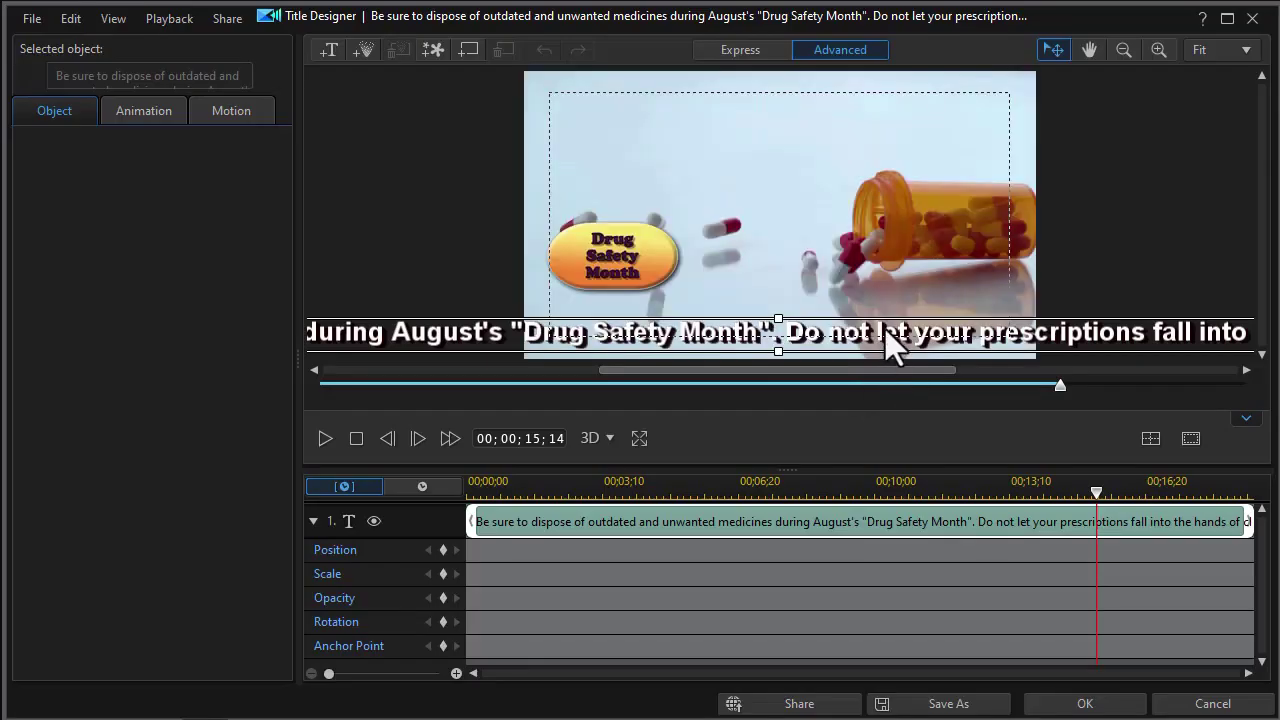
{"action": "left_click", "coordinate": [885, 329]}
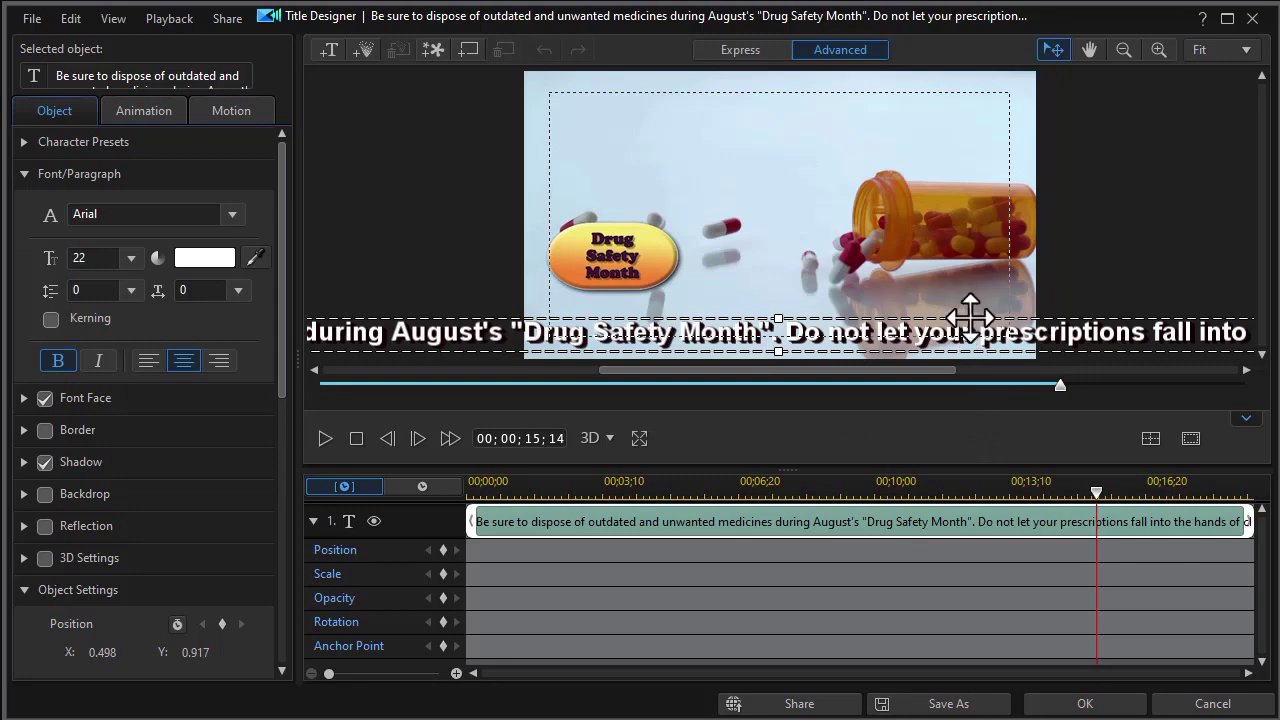
{"action": "left_click_drag", "start_coordinate": [900, 314], "coordinate": [730, 350]}
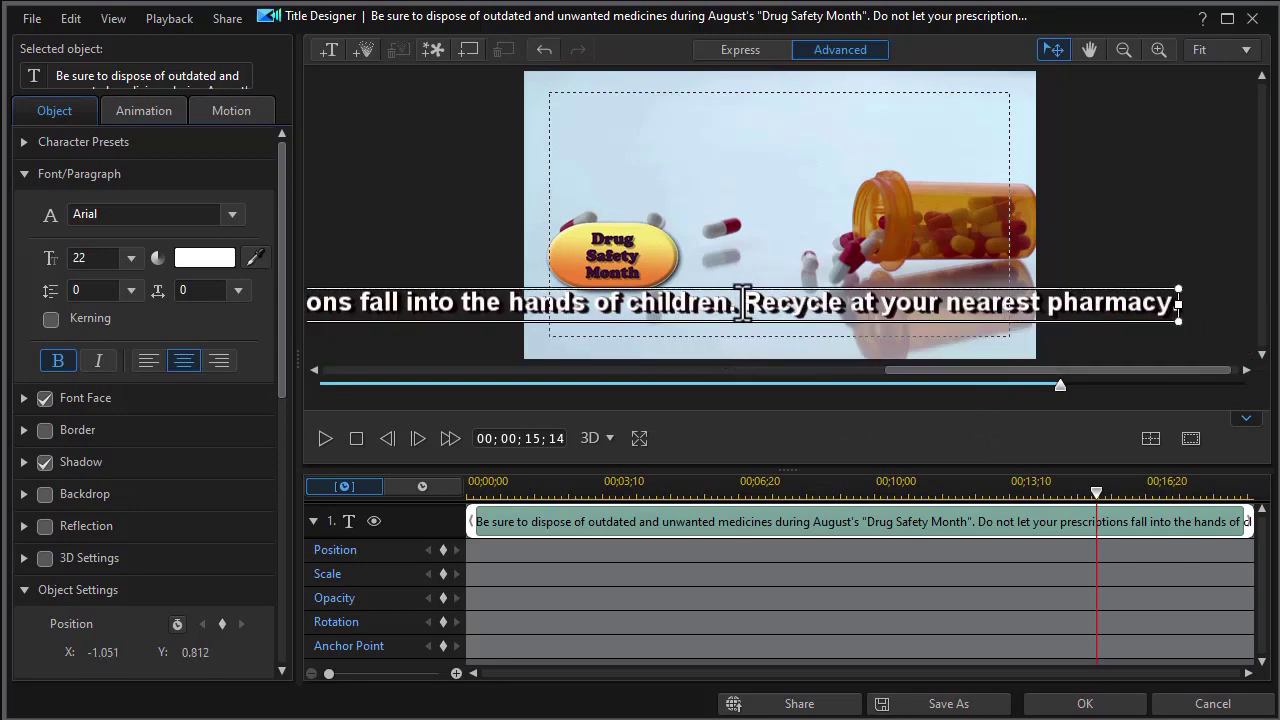
{"action": "left_click_drag", "start_coordinate": [743, 302], "coordinate": [1176, 306]}
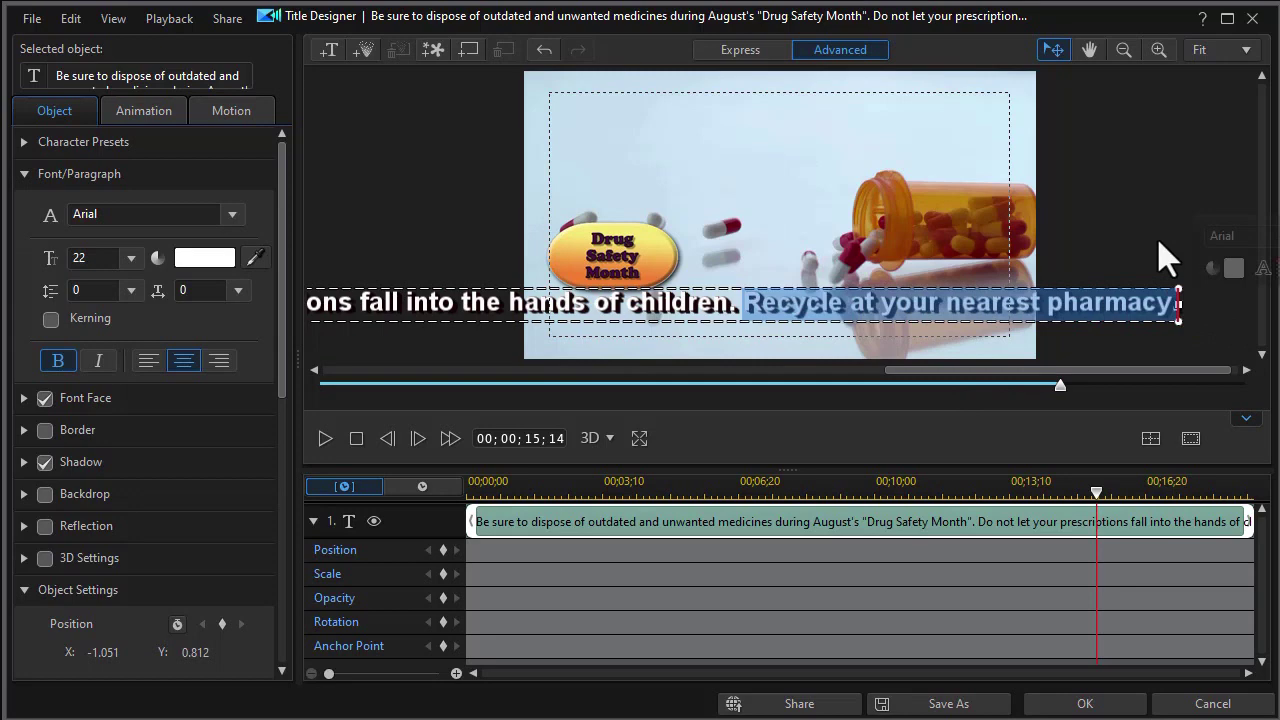
{"action": "key", "text": "Delete"}
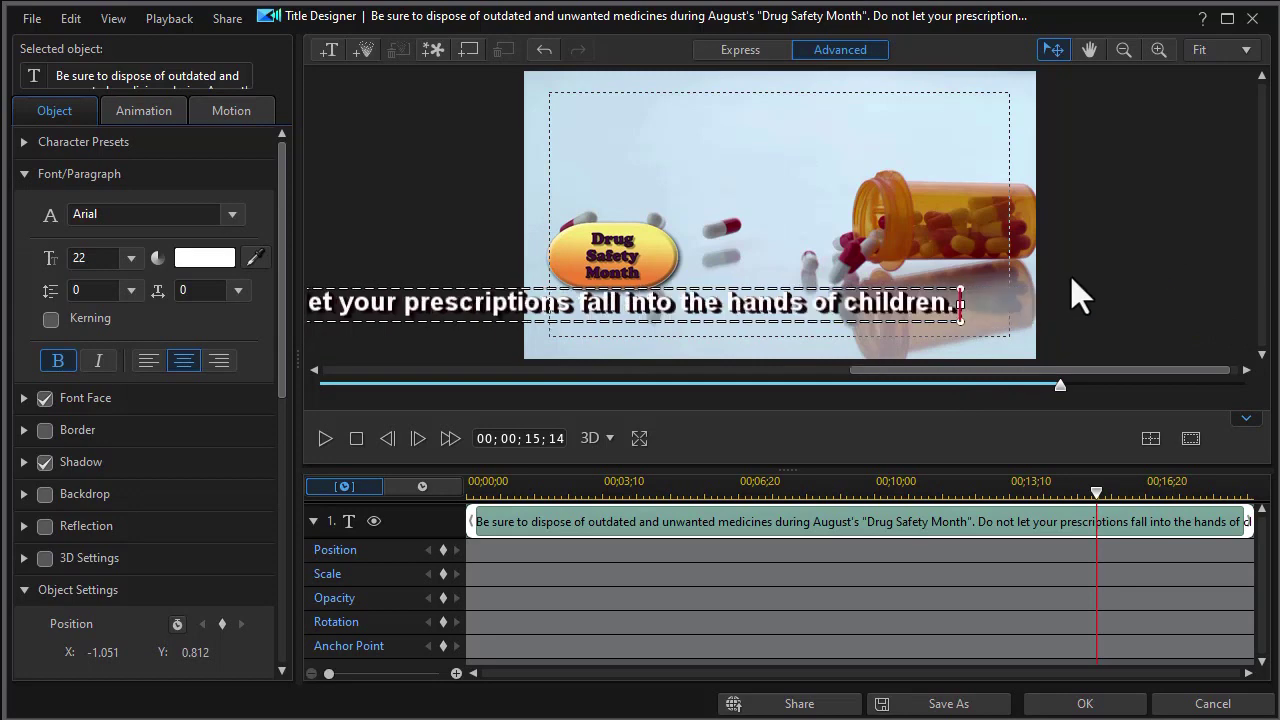
Step: Re-centre the shortened text horizontally and close the Title Designer
{"action": "left_click_drag", "start_coordinate": [775, 296], "coordinate": [912, 293]}
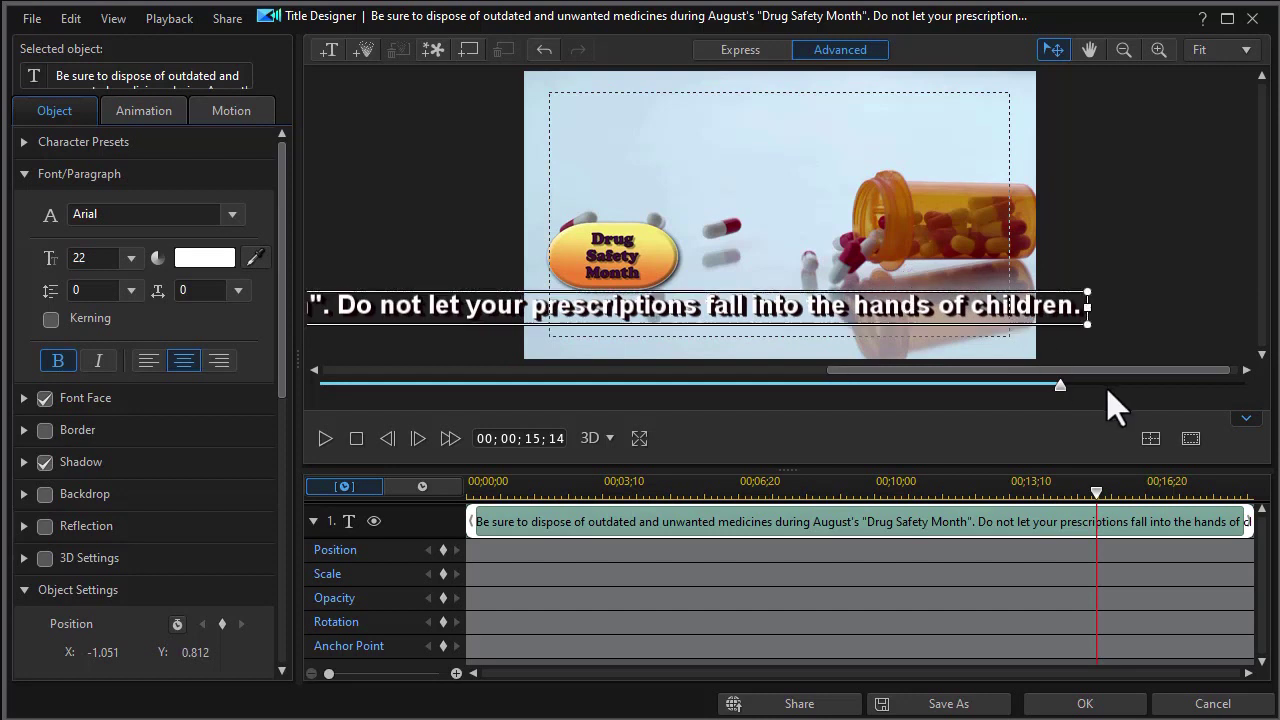
{"action": "left_click", "coordinate": [1151, 439]}
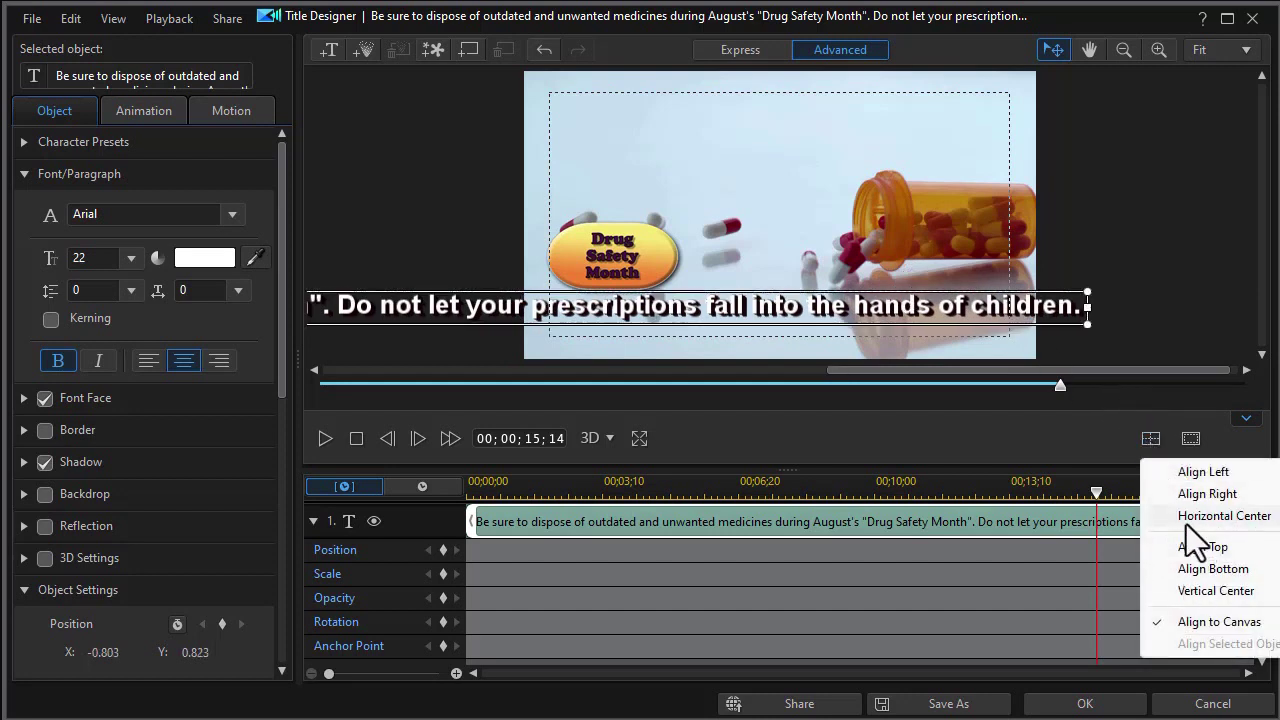
{"action": "left_click", "coordinate": [1222, 516]}
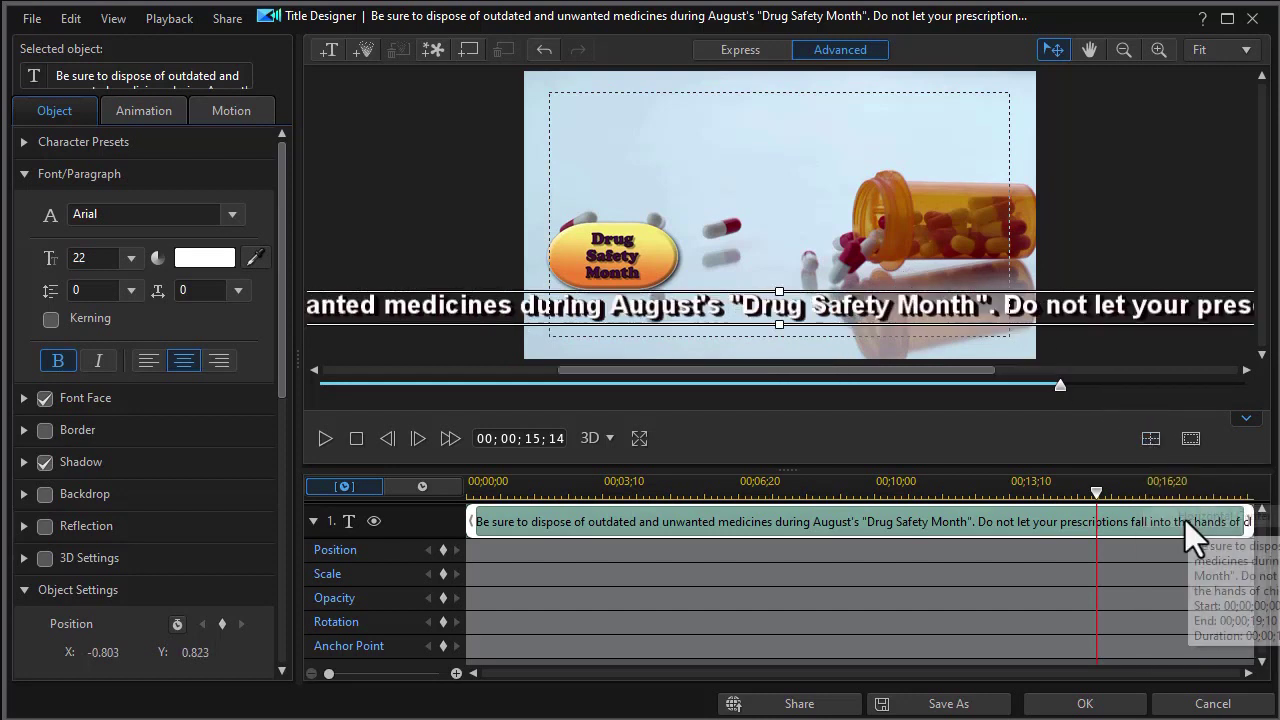
{"action": "left_click", "coordinate": [1133, 710]}
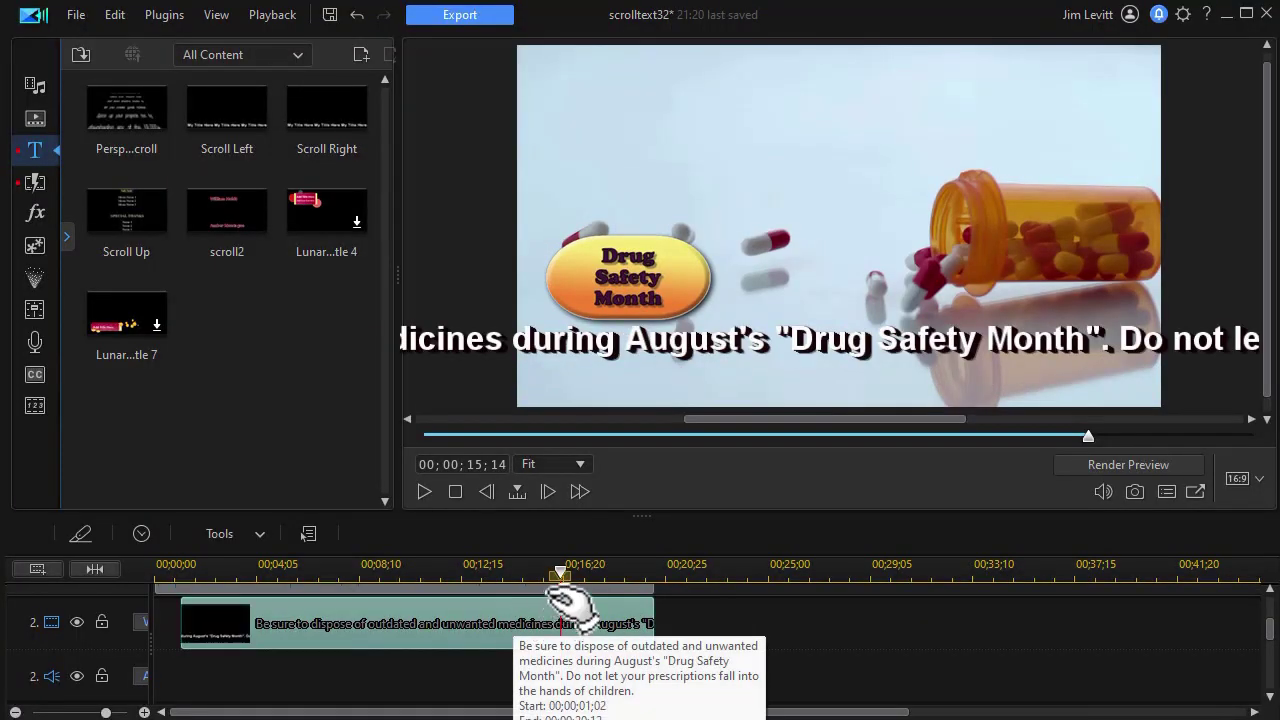
Step: Preview the shortened title from the start of the video, then select the title clip
{"action": "left_click", "coordinate": [165, 566]}
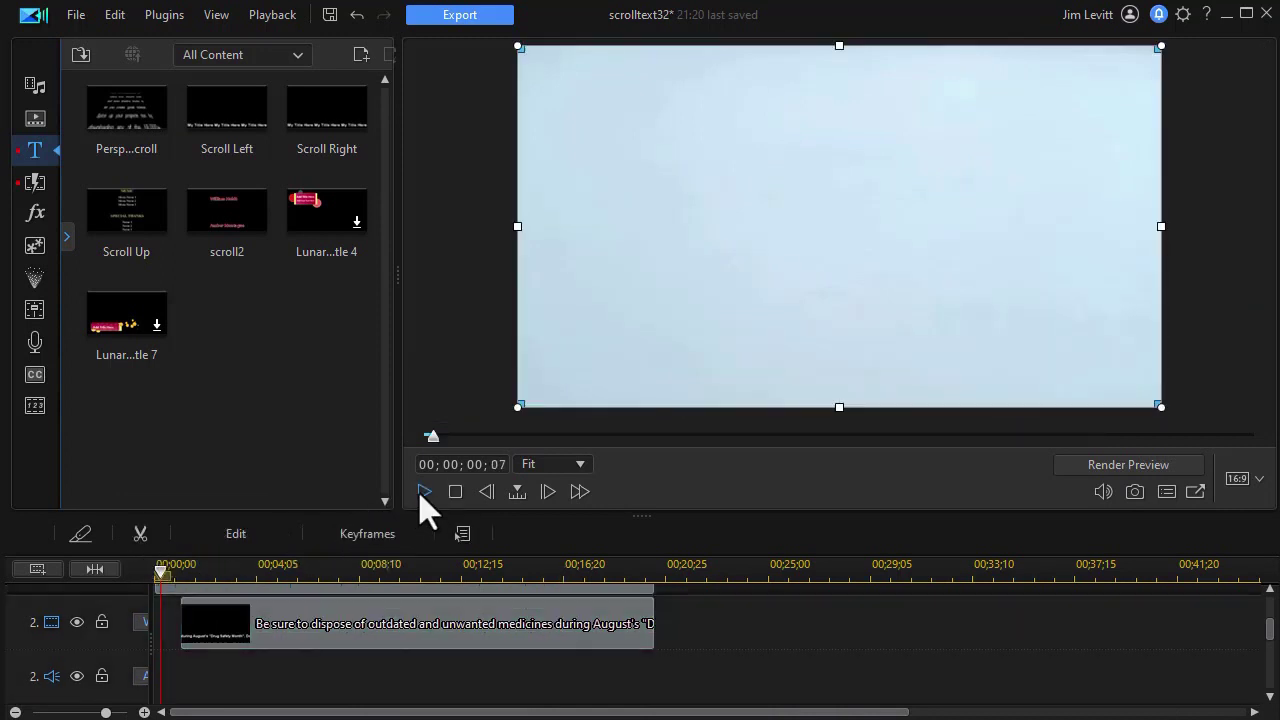
{"action": "left_click", "coordinate": [424, 492]}
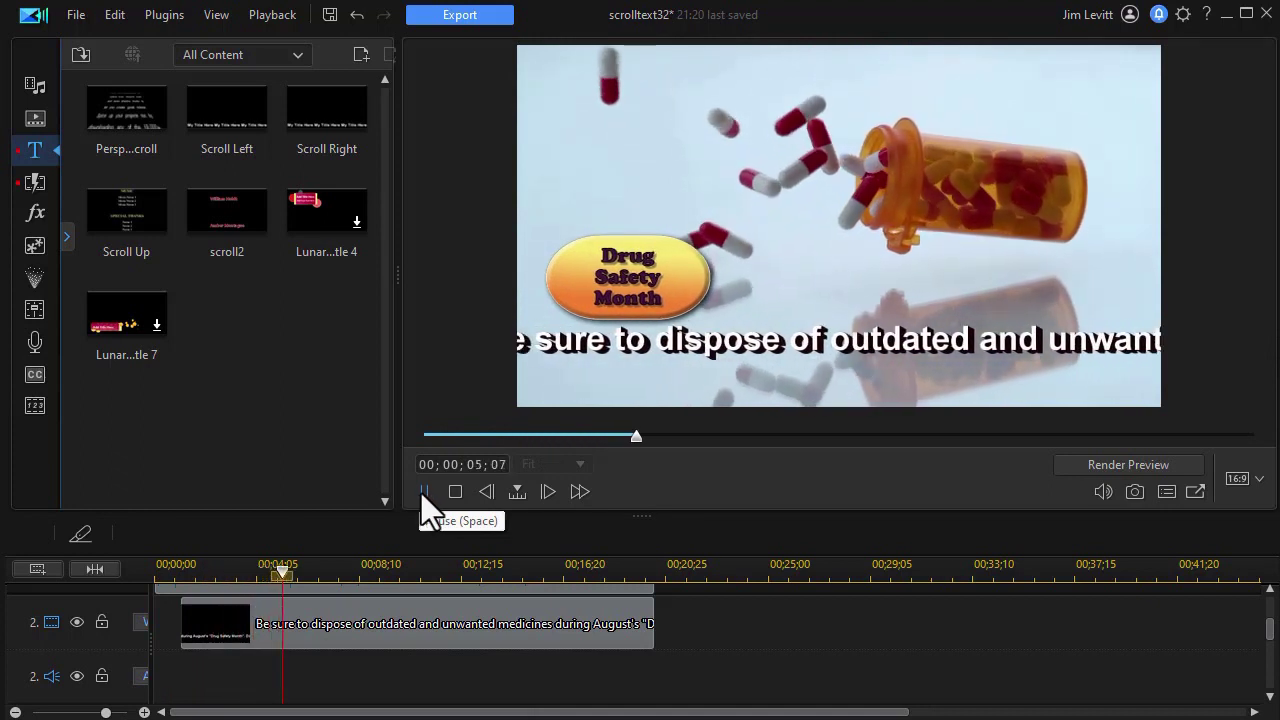
{"action": "left_click", "coordinate": [425, 497]}
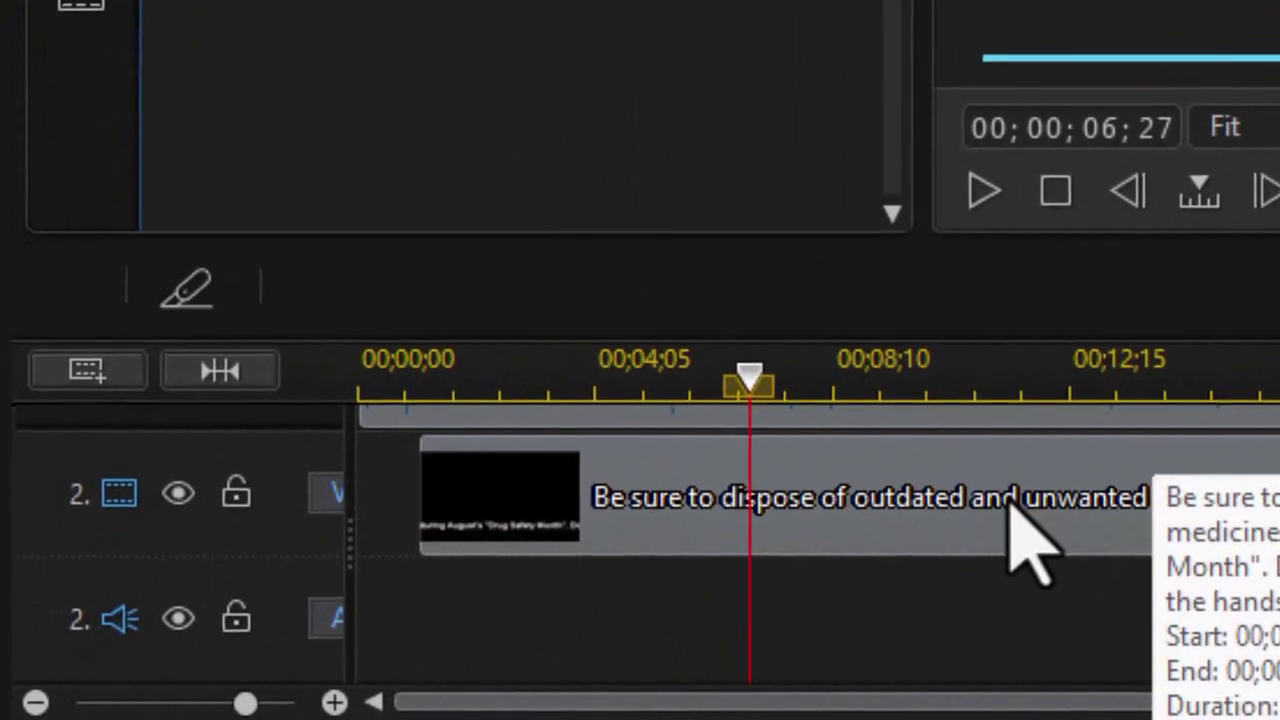
{"action": "left_click", "coordinate": [1012, 505]}
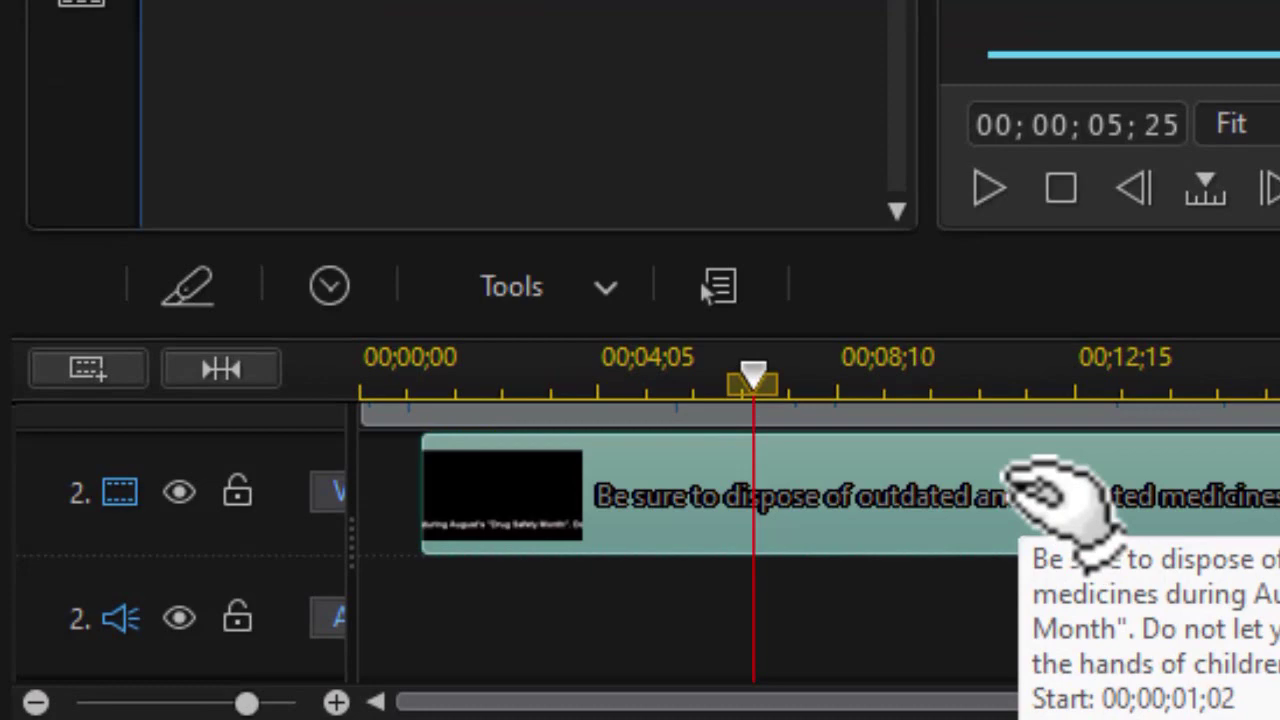
Step: In Mask Designer, apply a rectangular mask to the title and widen its left and right edges
{"action": "left_click", "coordinate": [552, 305]}
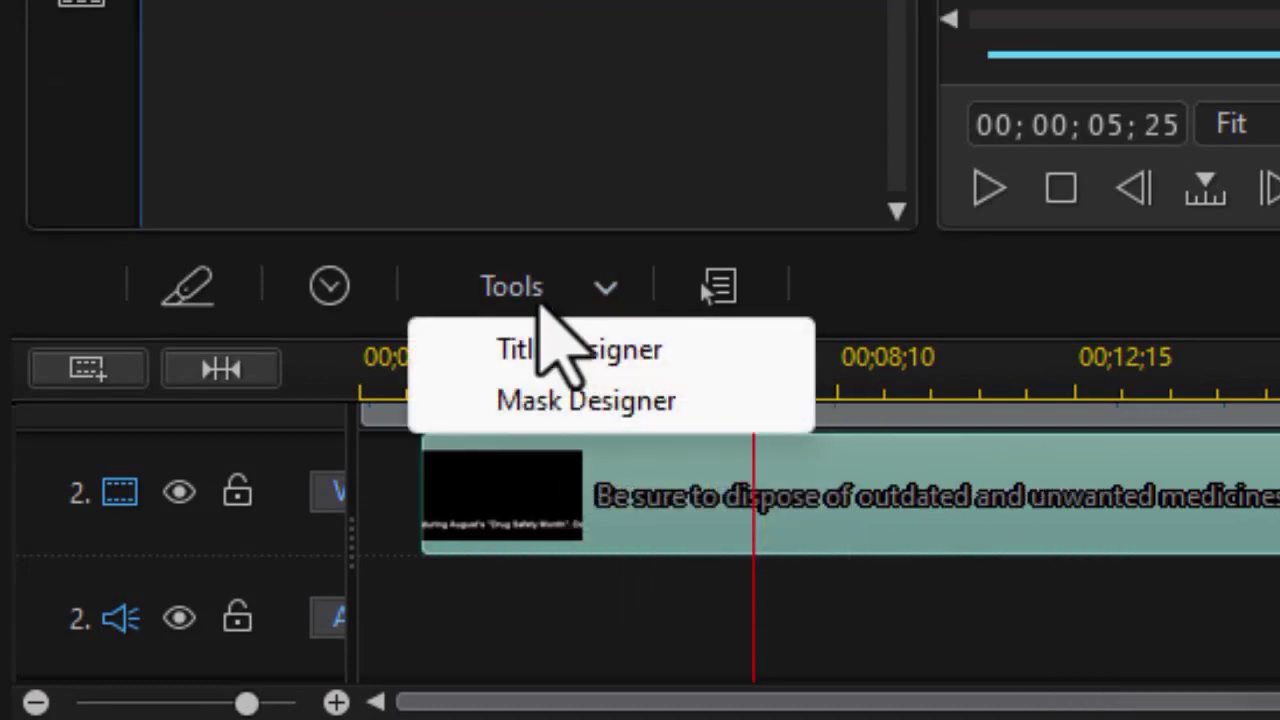
{"action": "left_click", "coordinate": [590, 402]}
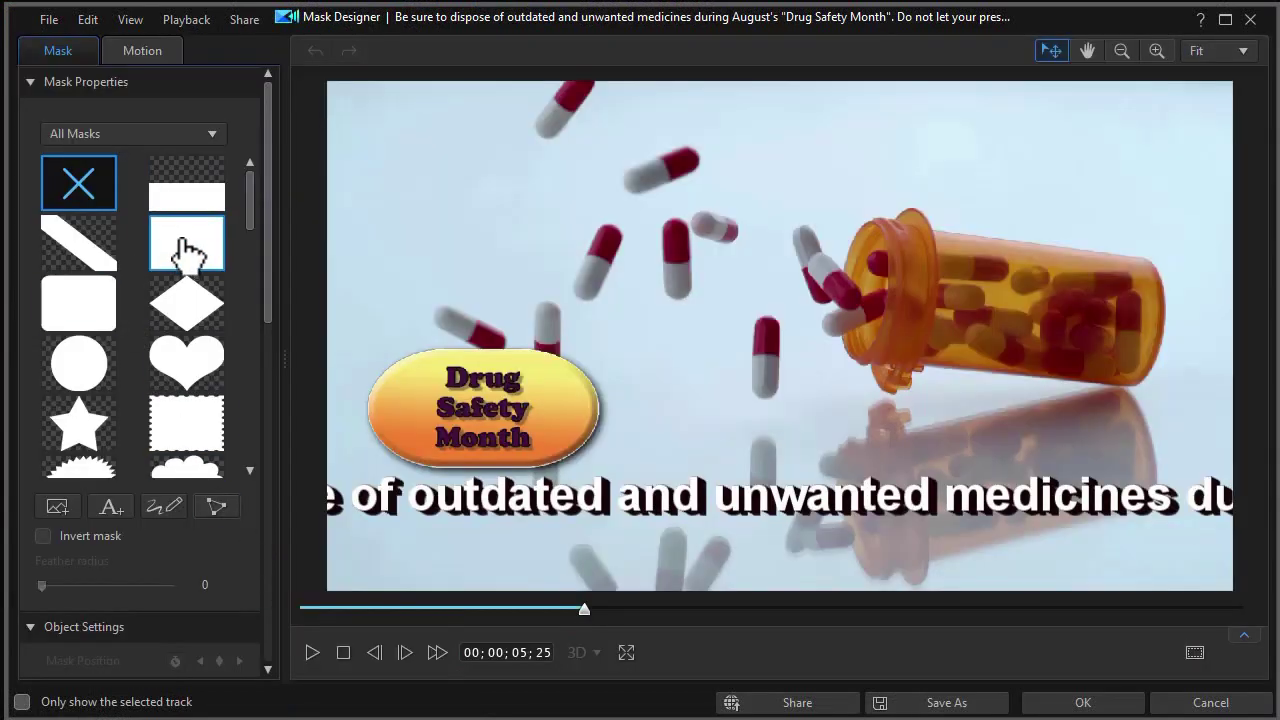
{"action": "left_click", "coordinate": [187, 253]}
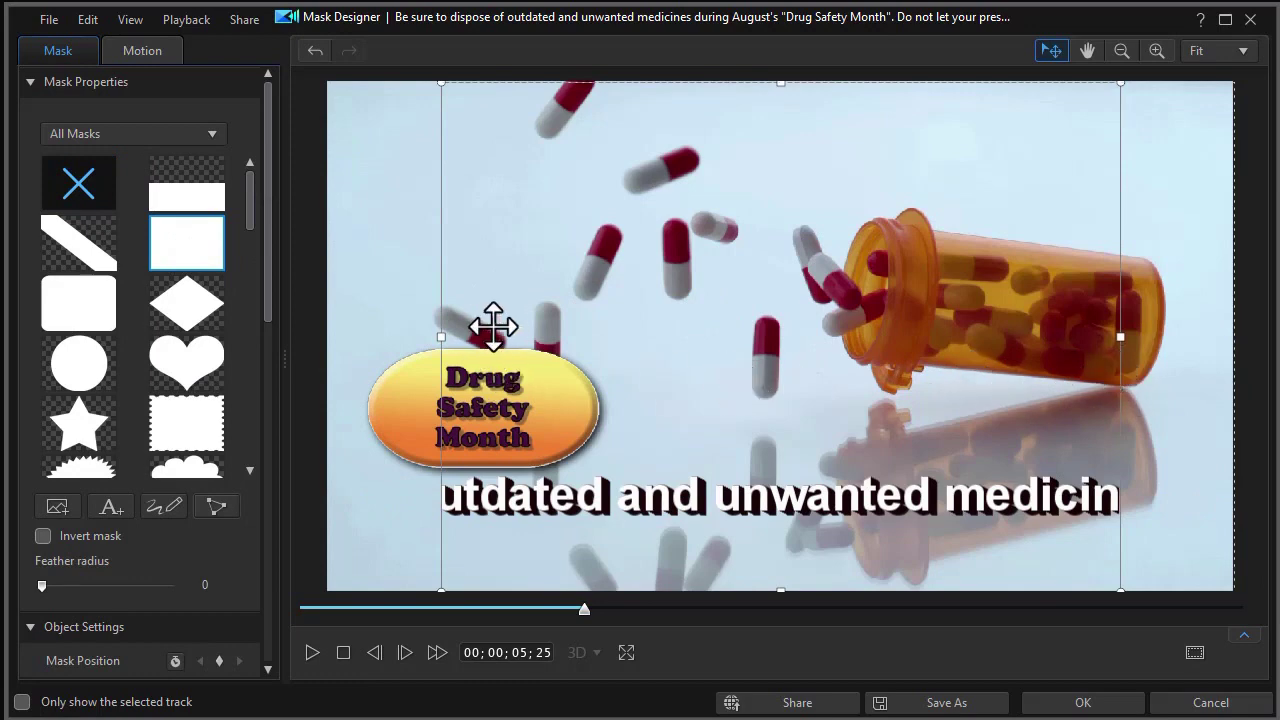
{"action": "left_click_drag", "start_coordinate": [438, 335], "coordinate": [368, 348]}
{"action": "left_click_drag", "start_coordinate": [1118, 339], "coordinate": [1138, 342]}
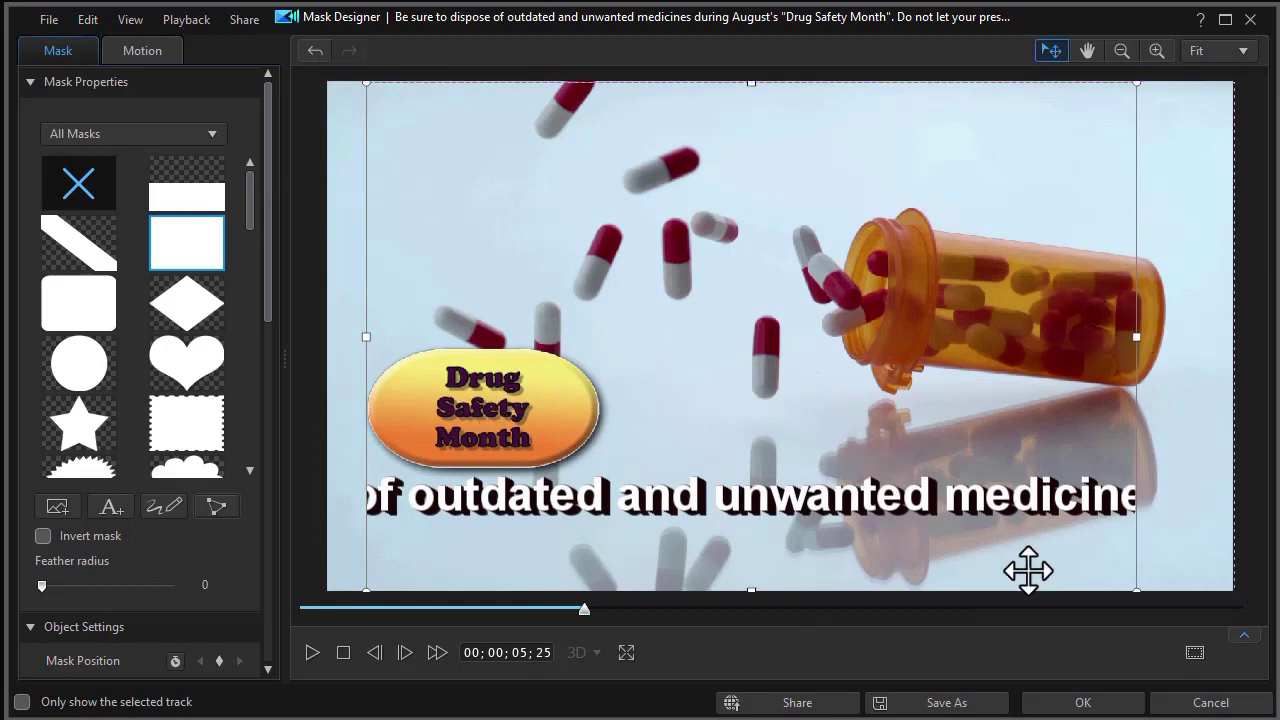
{"action": "left_click", "coordinate": [1085, 703]}
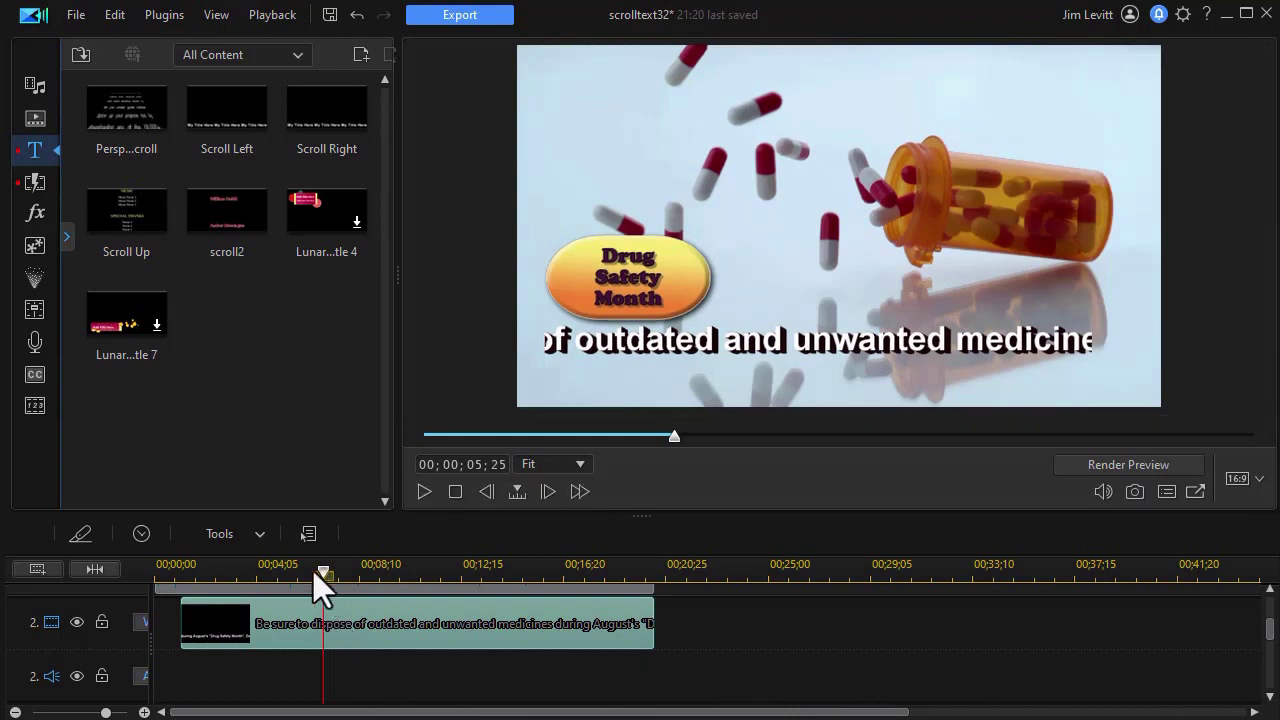
{"action": "left_click", "coordinate": [166, 622]}
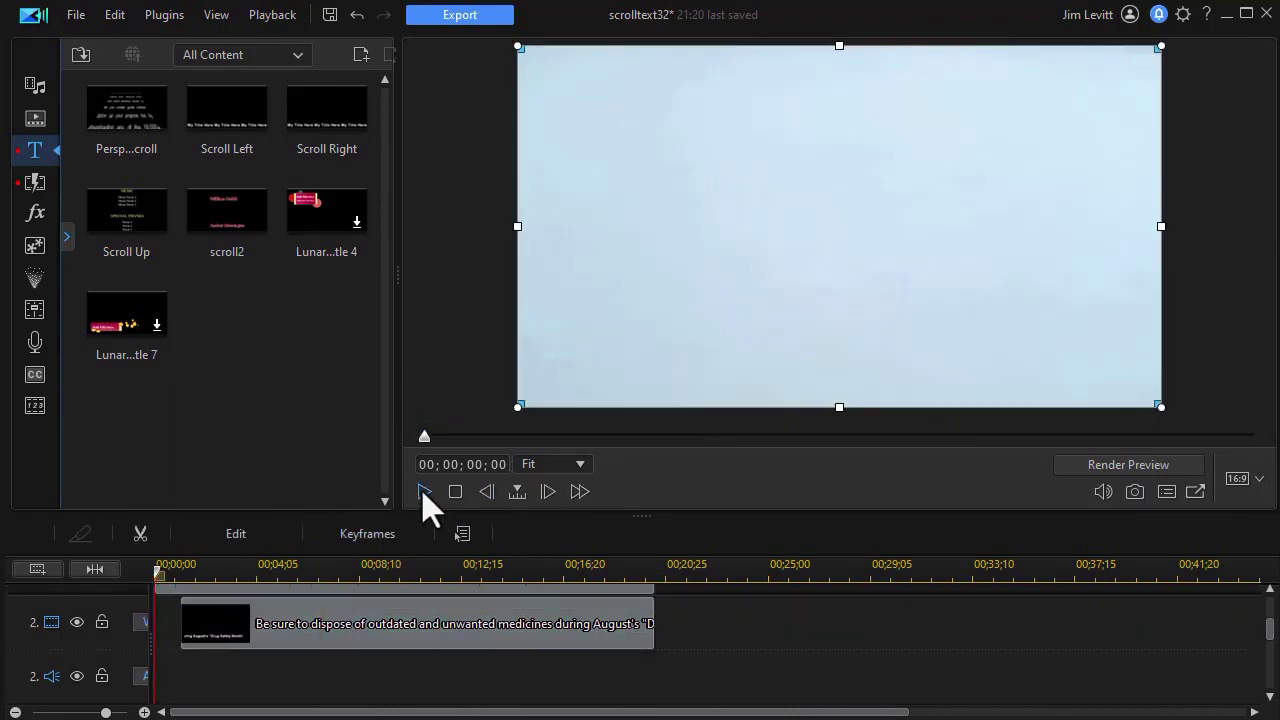
{"action": "left_click", "coordinate": [424, 492]}
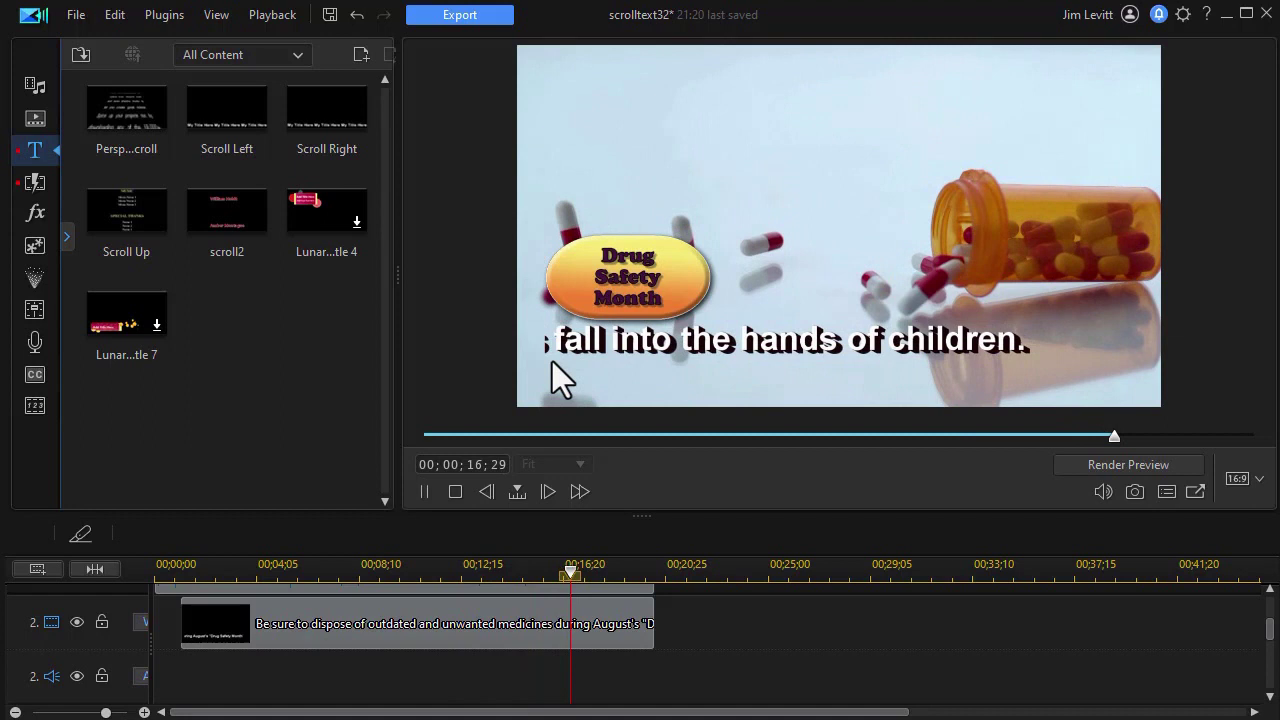
{"action": "left_click", "coordinate": [449, 491]}
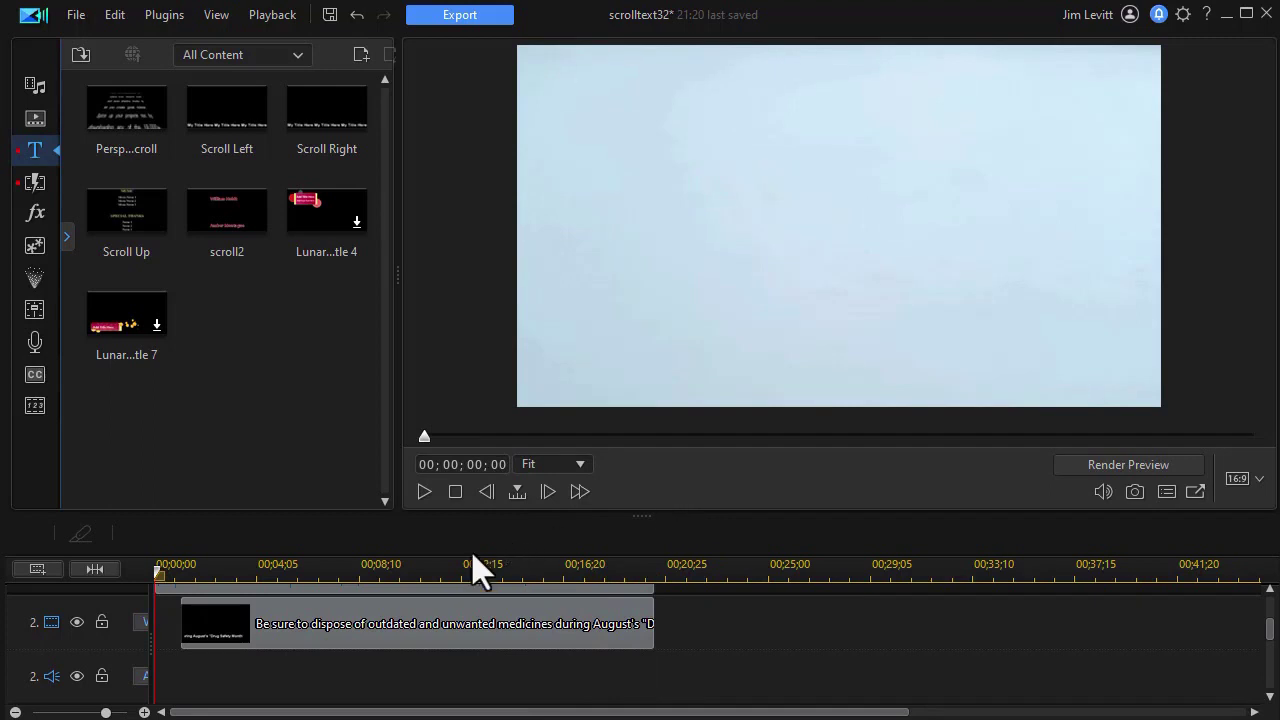
{"action": "left_click", "coordinate": [408, 572]}
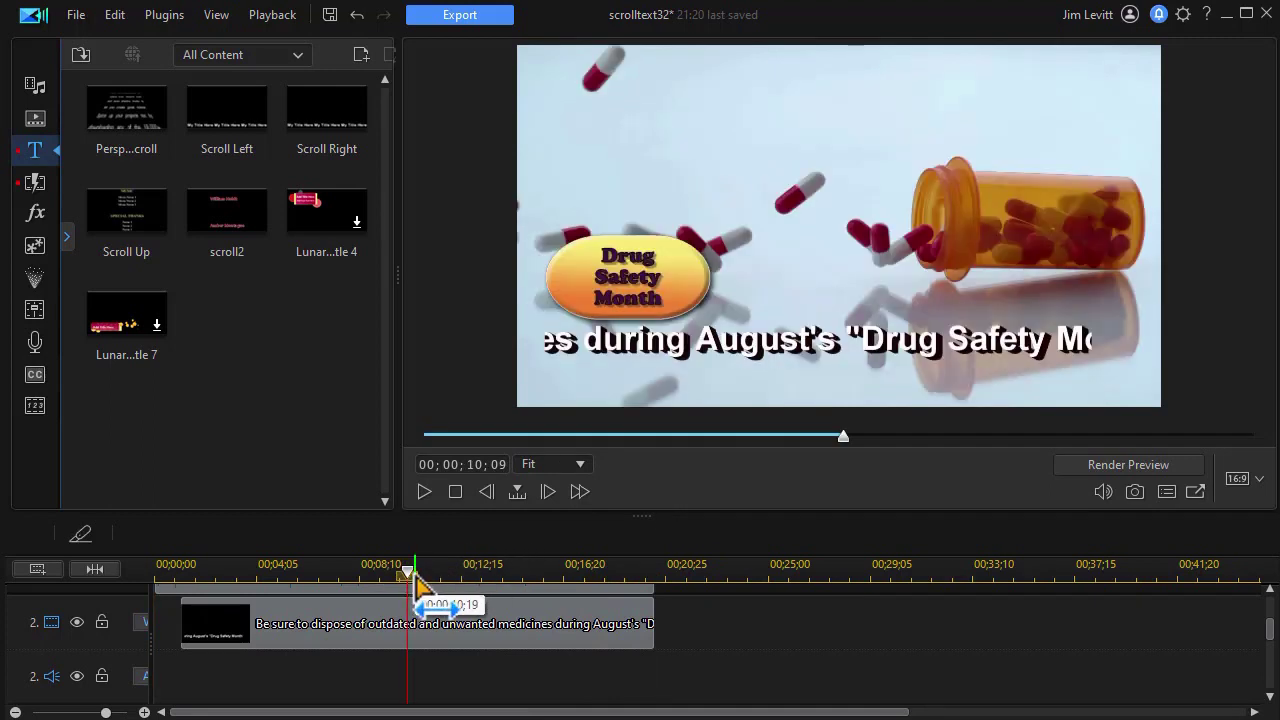